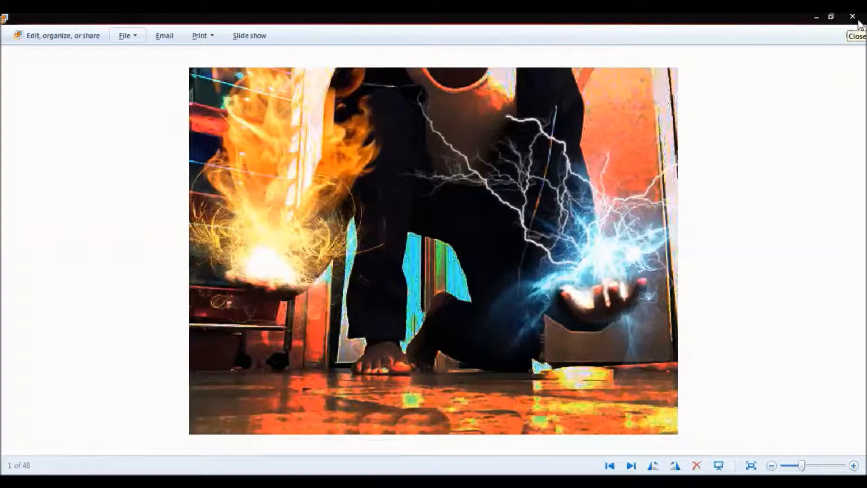
Step: Close the finished picture's preview and open Before 4.JPG from the Photoshop pictures folder in Photoshop
click(858, 21)
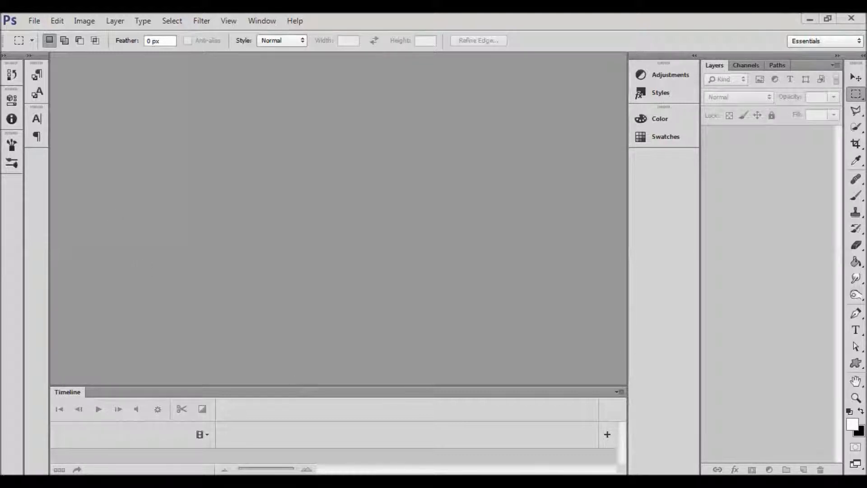
right_click(134, 481)
click(88, 247)
scroll(449, 204, down, 4)
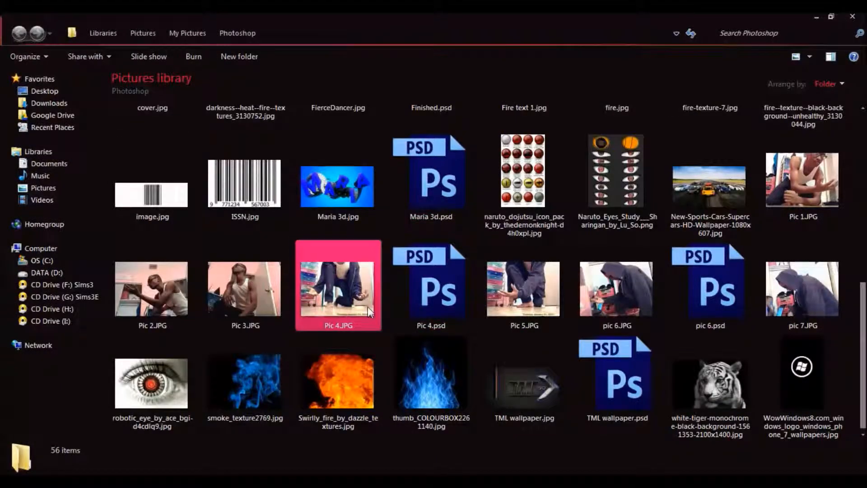
double_click(571, 28)
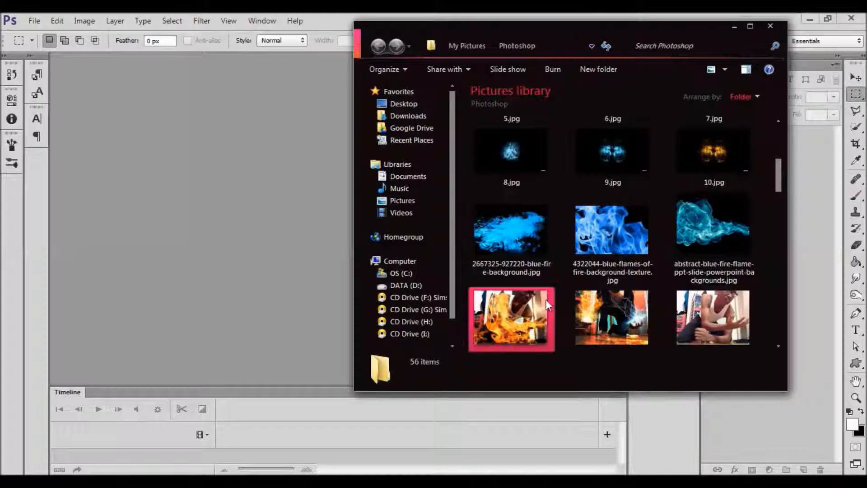
scroll(623, 324, down, 5)
scroll(587, 294, up, 2)
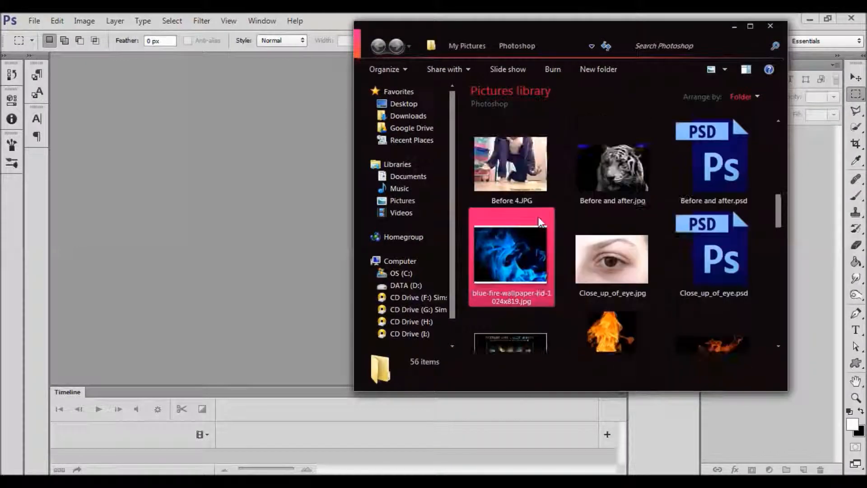
drag(497, 181, 199, 223)
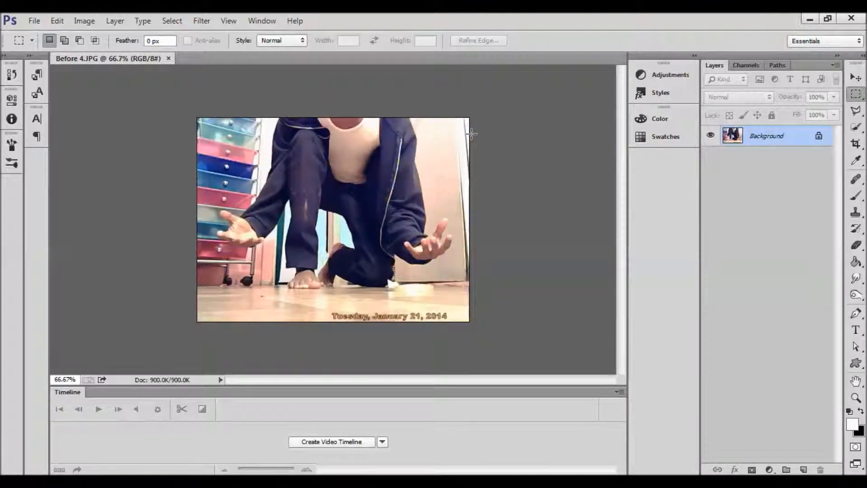
Step: Duplicate the Background layer of the photo and make the copy the active layer
key(ctrl+0)
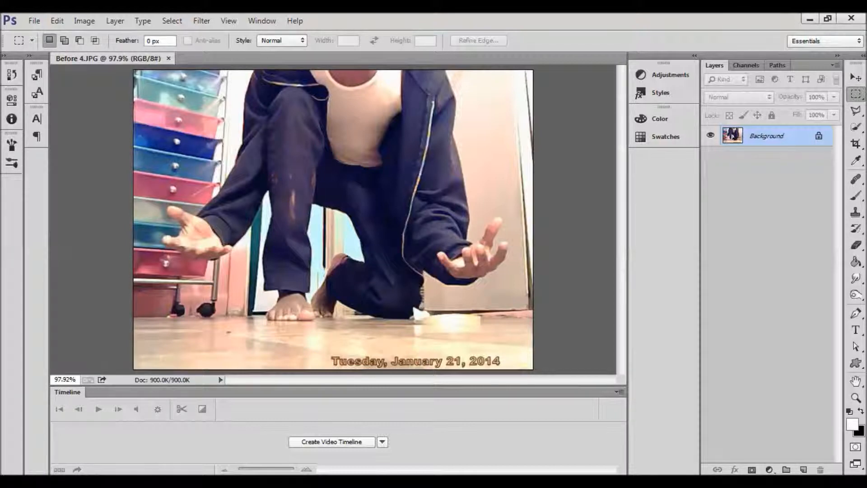
key(ctrl+j)
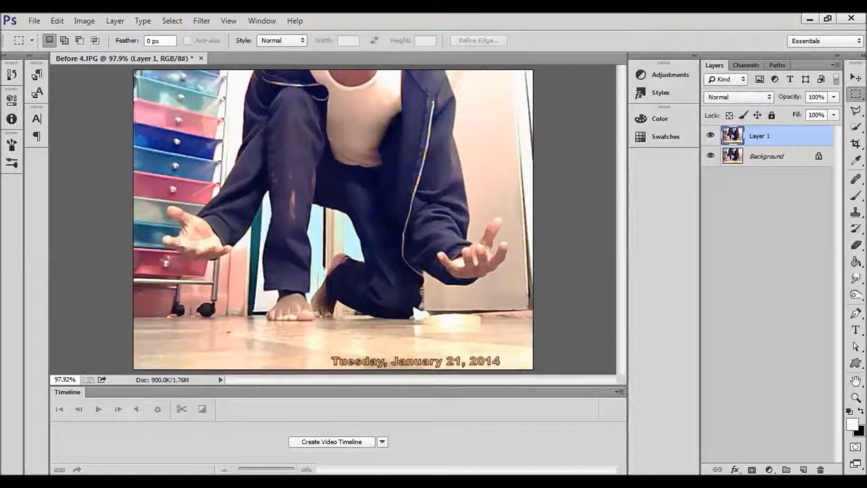
click(763, 165)
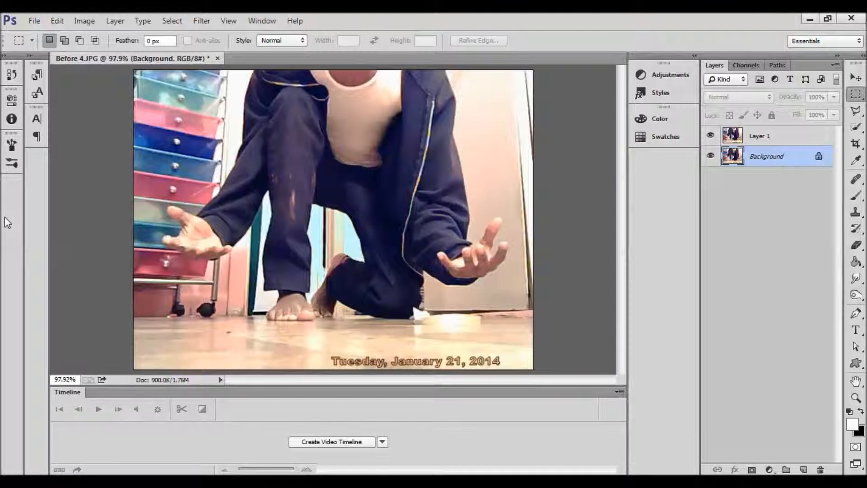
click(755, 140)
right_click(763, 158)
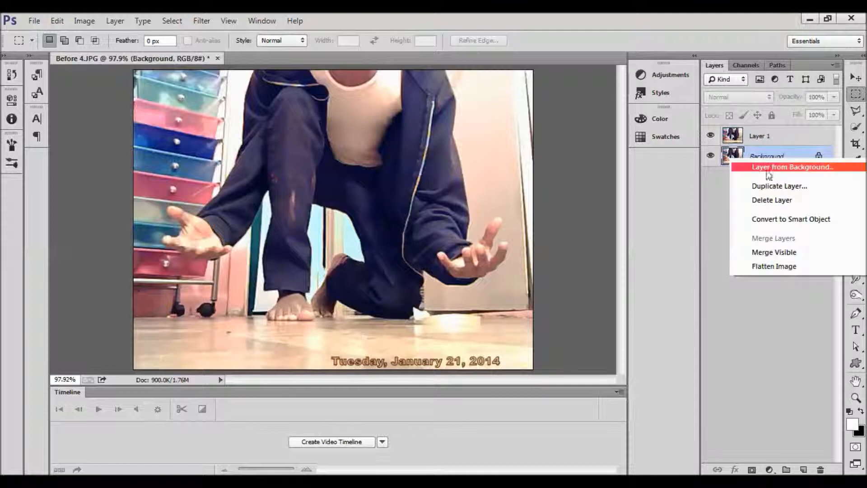
click(770, 142)
click(769, 141)
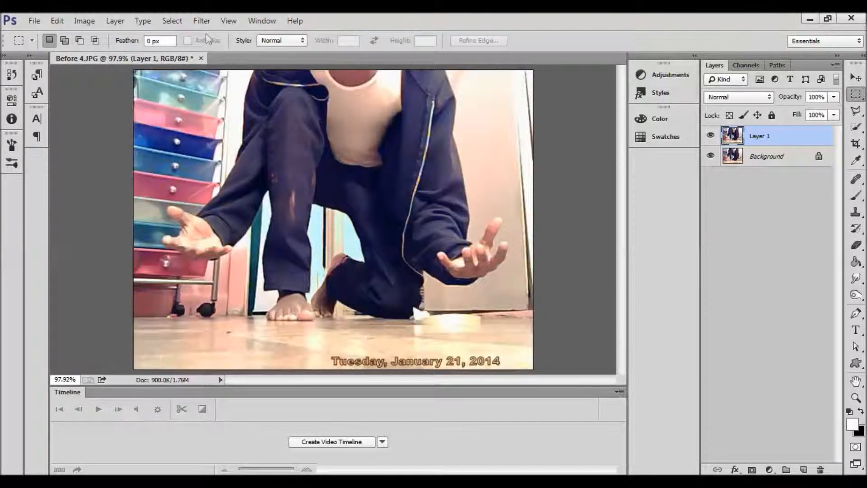
Step: Apply a Brightness/Contrast adjustment to the duplicate layer with brightness at -150 and the contrast strongly raised
click(83, 22)
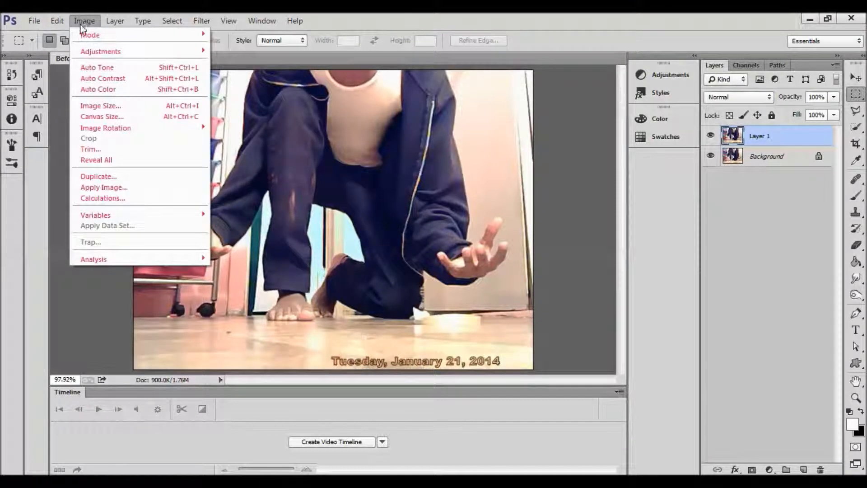
mouse_move(122, 52)
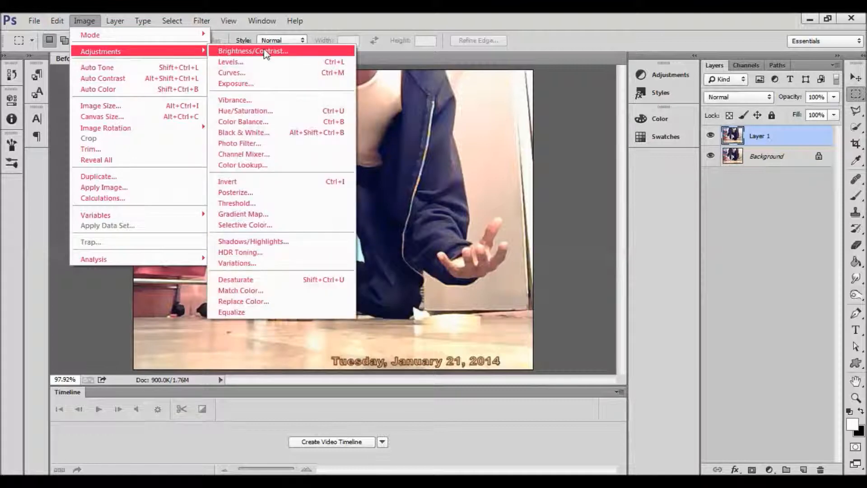
click(263, 52)
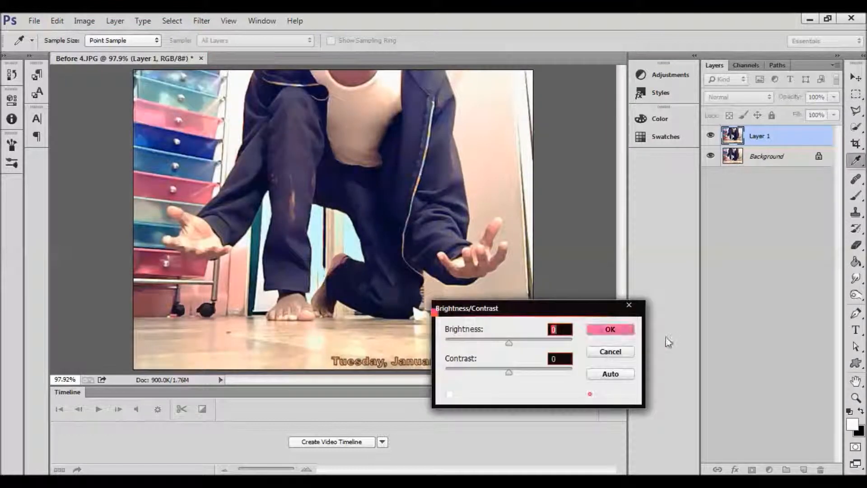
drag(508, 345, 430, 344)
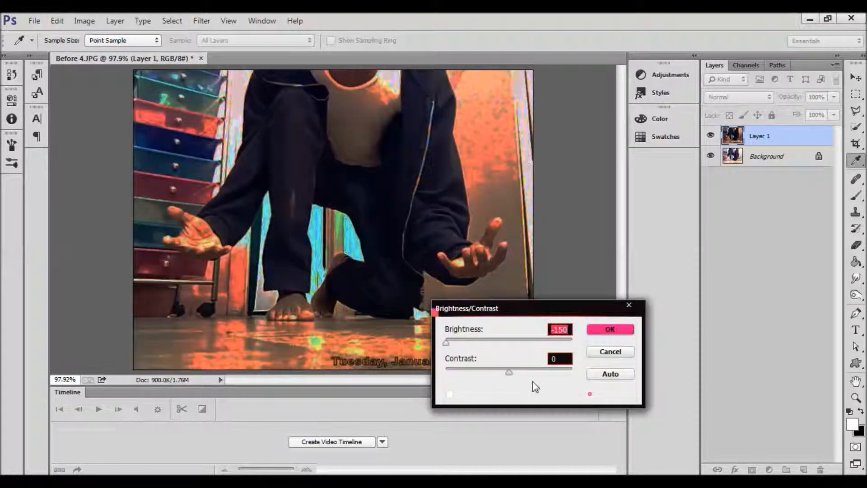
drag(508, 373, 560, 376)
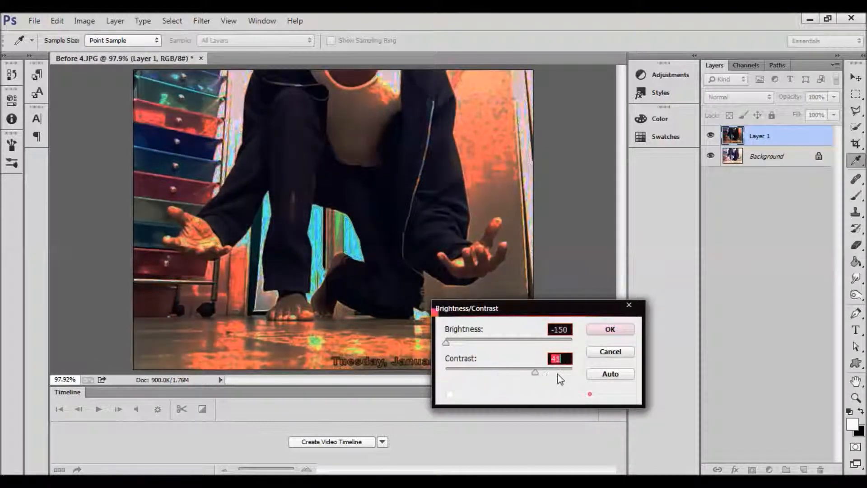
click(618, 332)
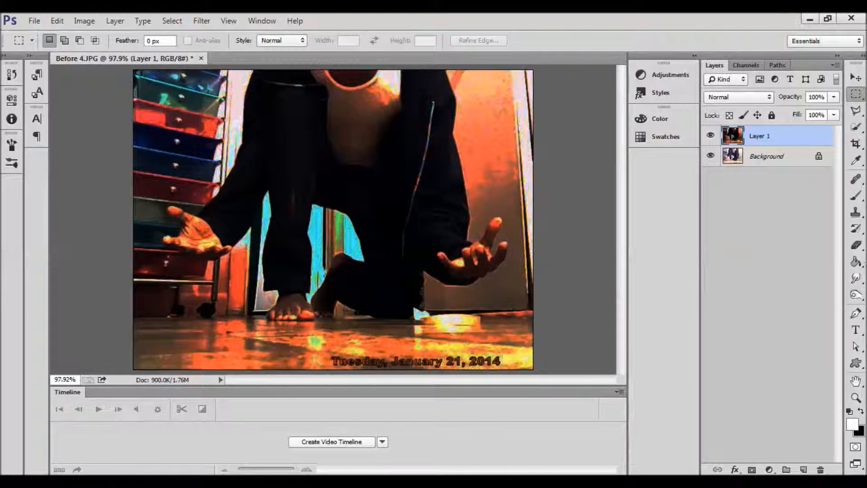
Step: With the Clone Stamp on the duplicate layer, cover the first letters of the date stamp using the floor beside it
click(855, 214)
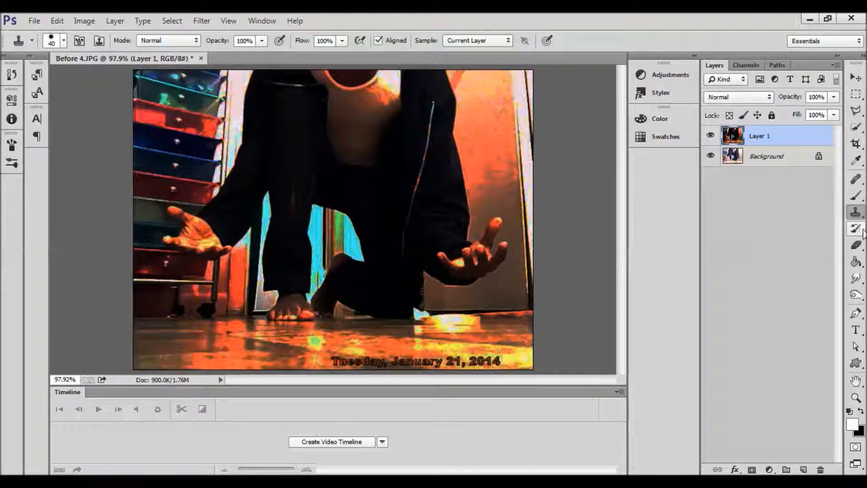
click(858, 213)
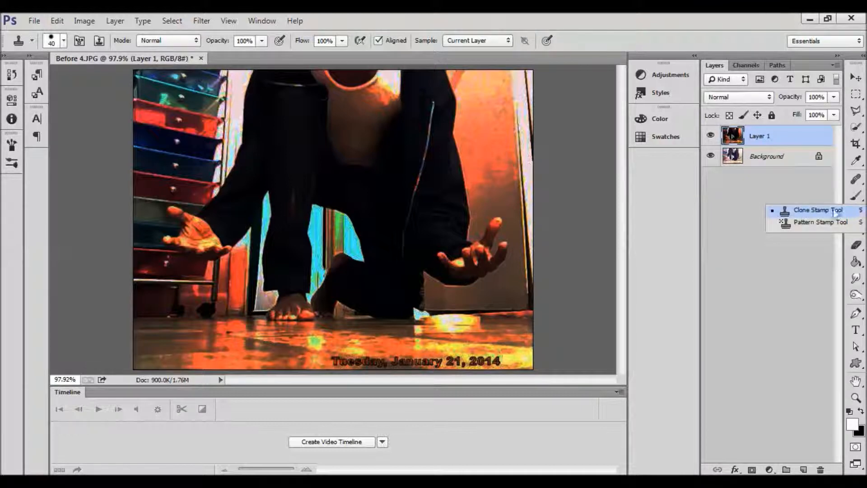
click(736, 194)
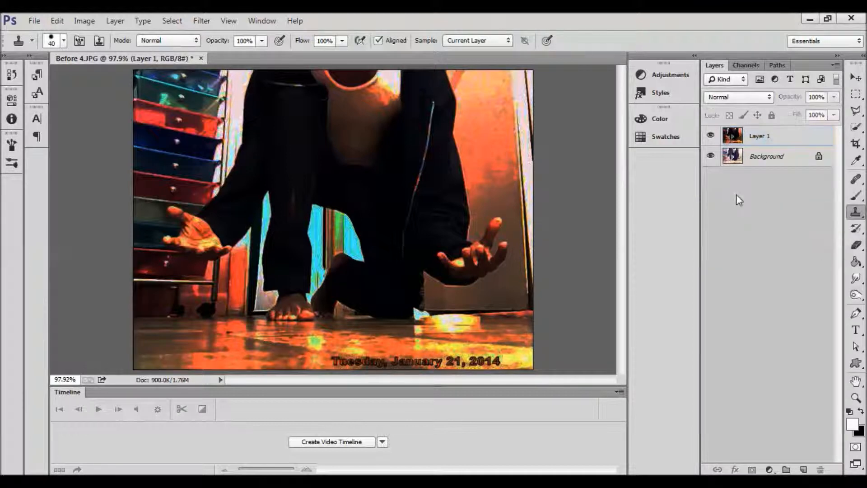
alt+click(293, 349)
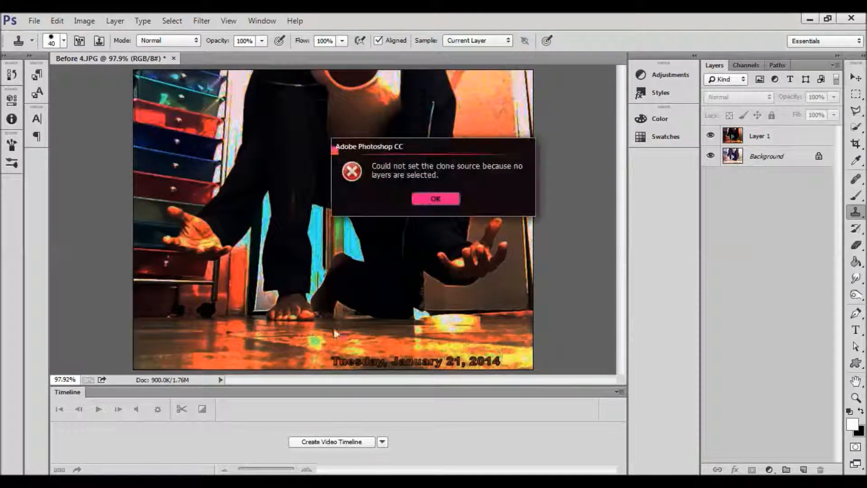
click(435, 199)
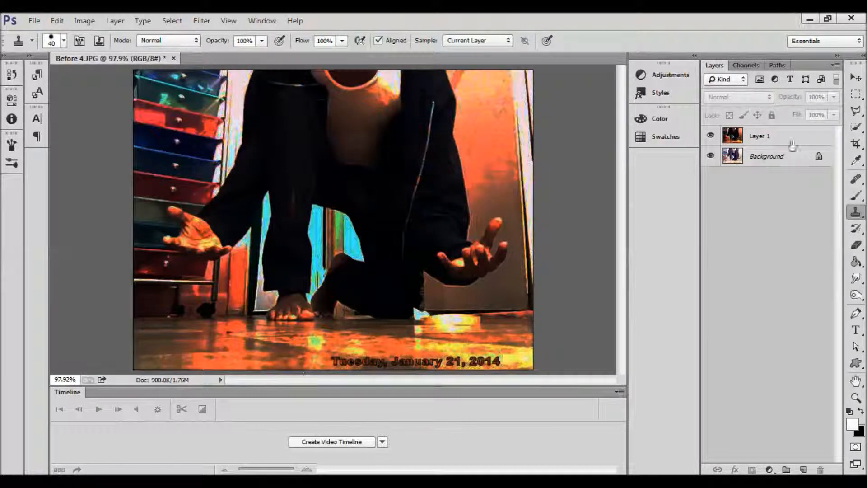
click(763, 137)
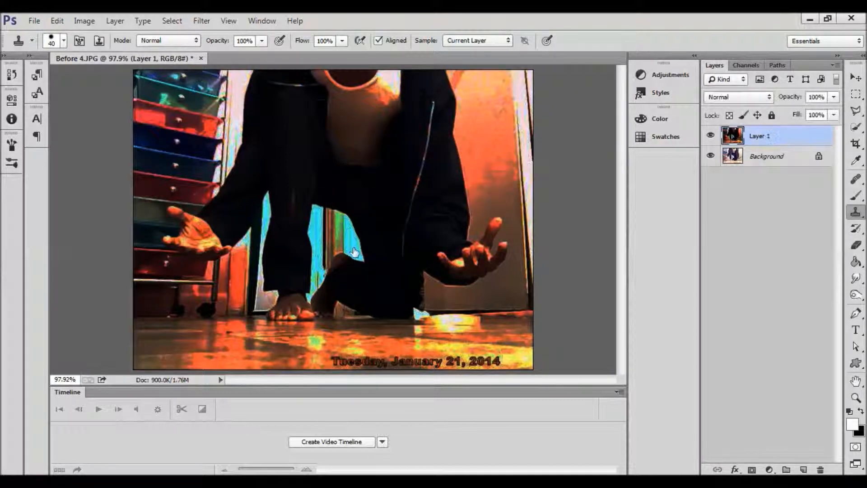
alt+click(298, 360)
drag(341, 360, 345, 361)
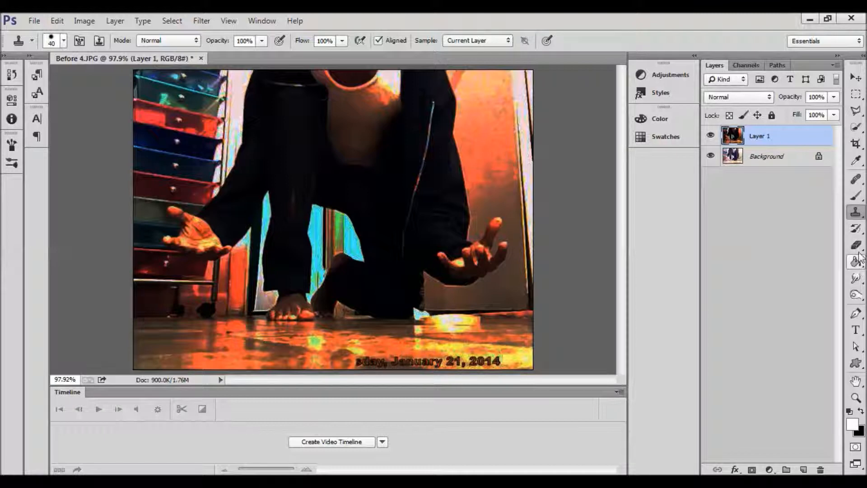
Step: Clone nearby floor texture over the rest of the date stamp, resampling clean areas on both sides of it
right_click(857, 215)
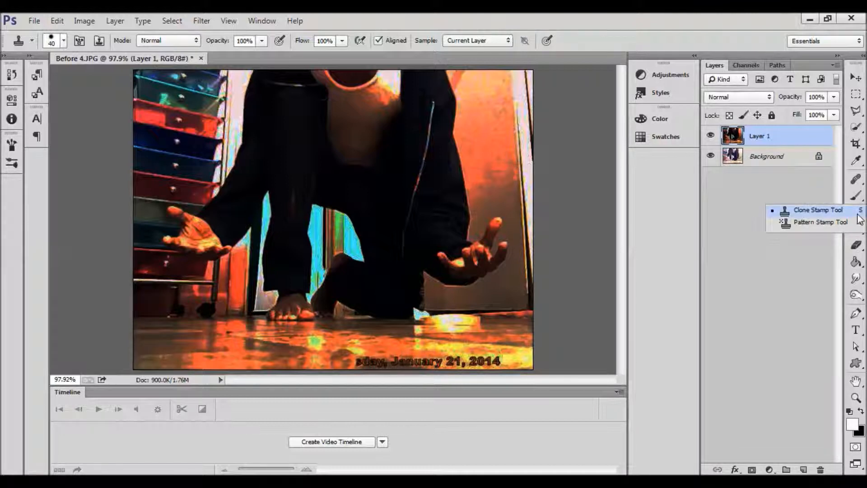
click(428, 330)
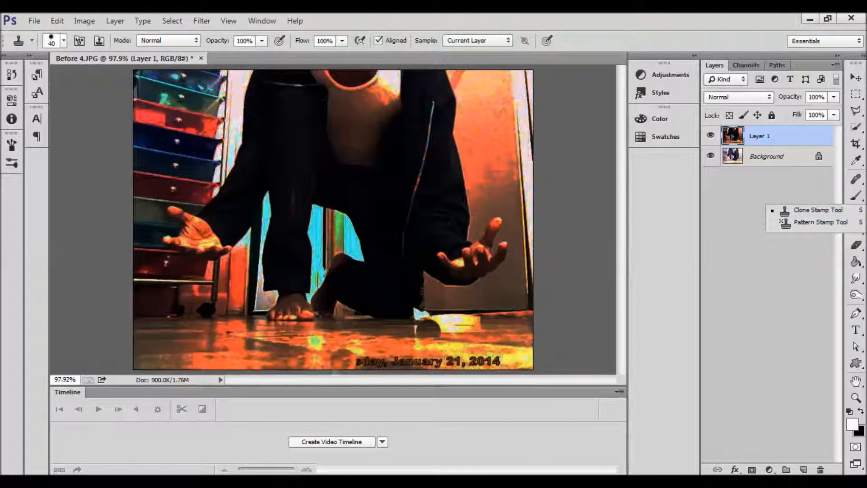
key(ctrl+z)
drag(347, 363, 401, 362)
key(ctrl+z)
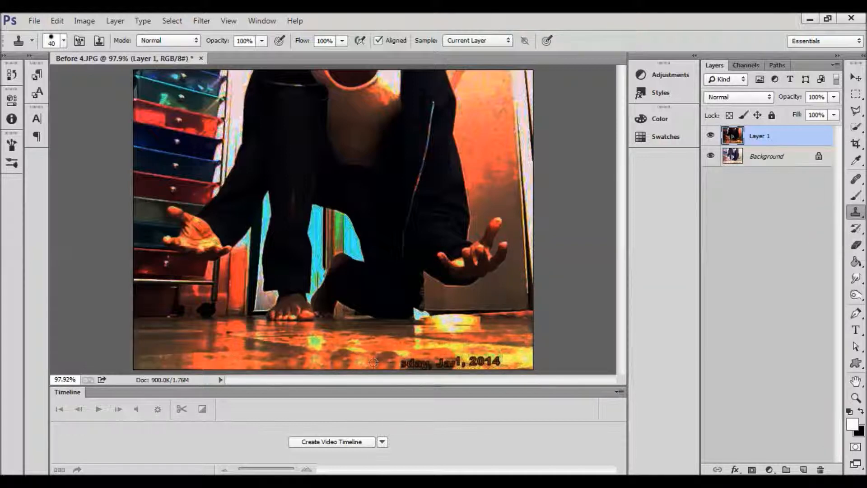
alt+click(390, 363)
drag(408, 365, 468, 364)
key(ctrl+z)
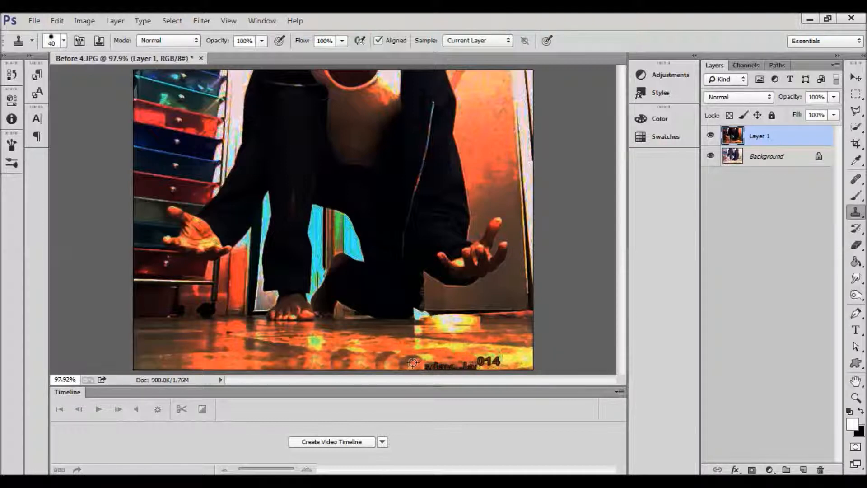
mouse_move(412, 363)
mouse_down()
mouse_move(493, 363)
mouse_move(434, 367)
mouse_up()
alt+click(517, 359)
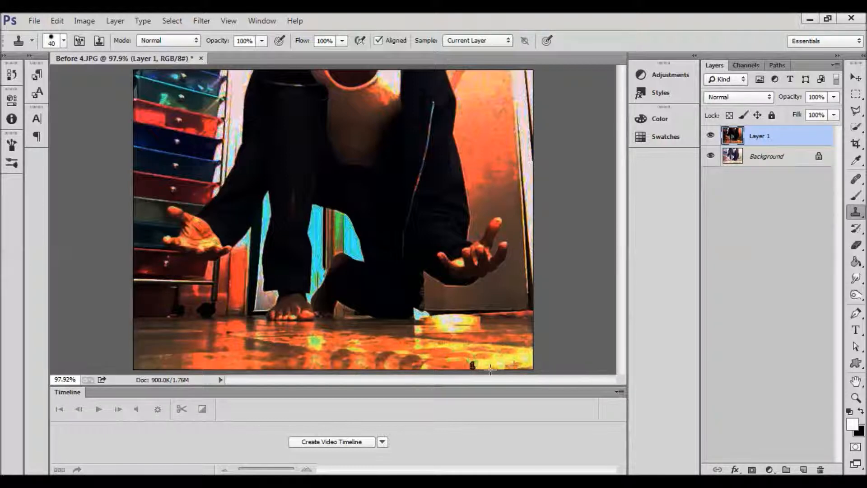
drag(473, 365, 464, 365)
Step: Look through the Photoshop pictures folder for fire and lightning effect images, and minimize the folder window
click(139, 451)
scroll(613, 230, up, 6)
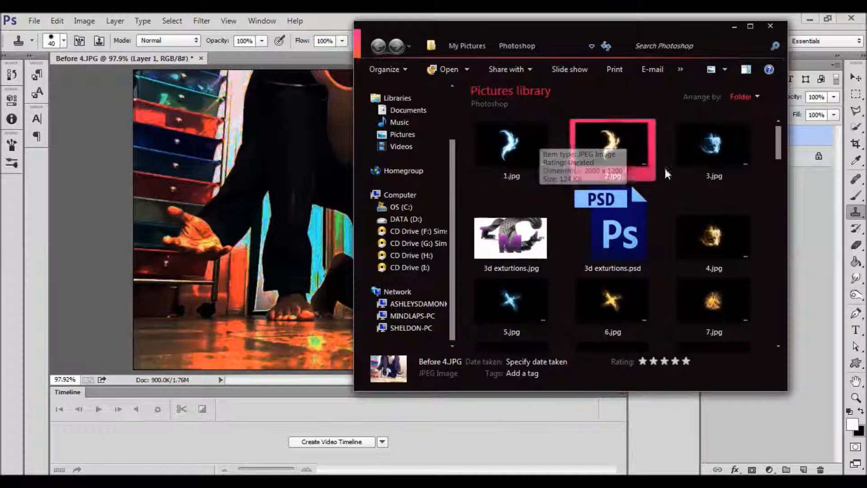
scroll(725, 150, down, 3)
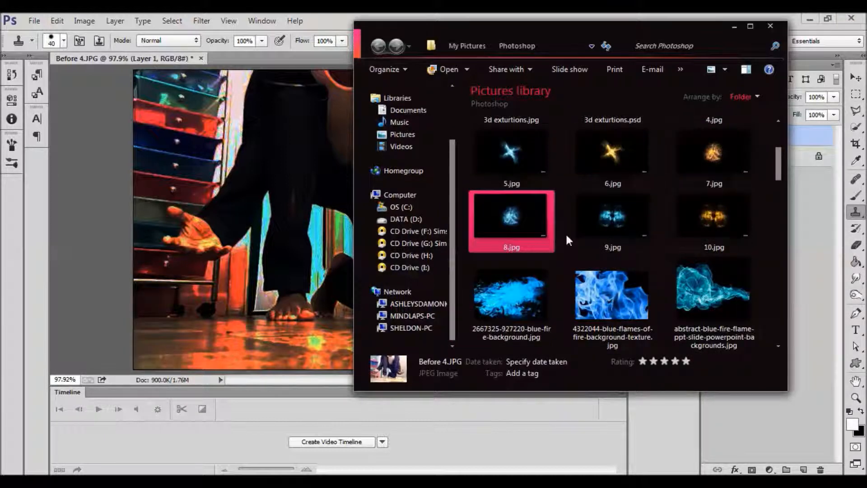
scroll(583, 217, down, 3)
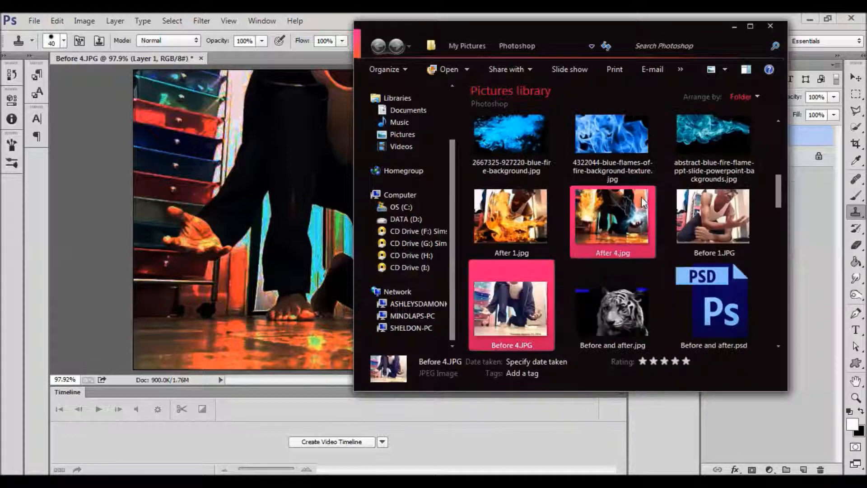
scroll(643, 203, up, 5)
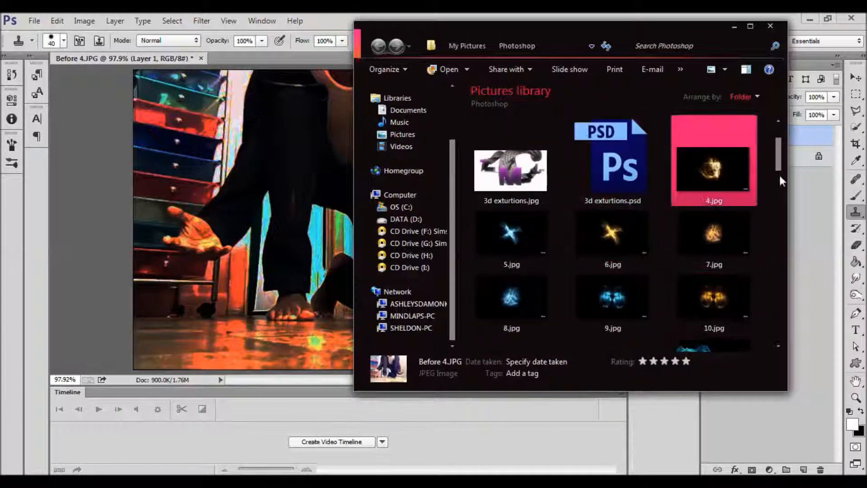
drag(785, 173, 784, 179)
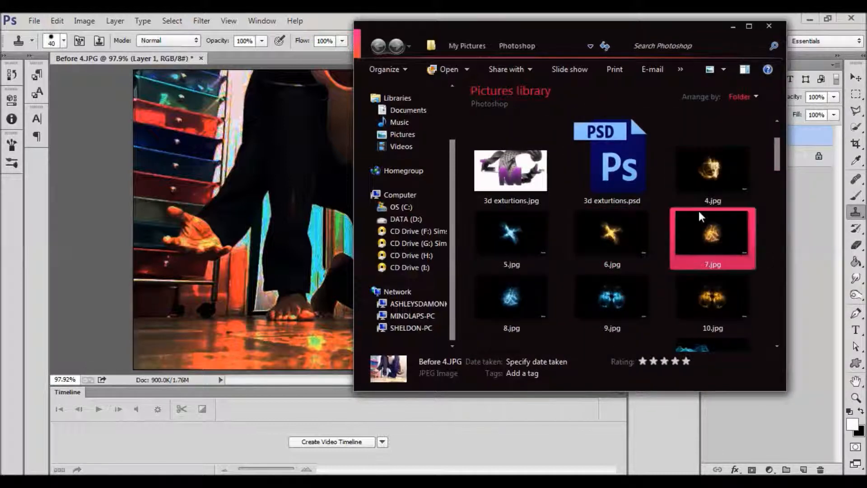
click(734, 26)
Step: Add a new layer above the darkened photo layer and name it "Brush layer"
key(ctrl+z)
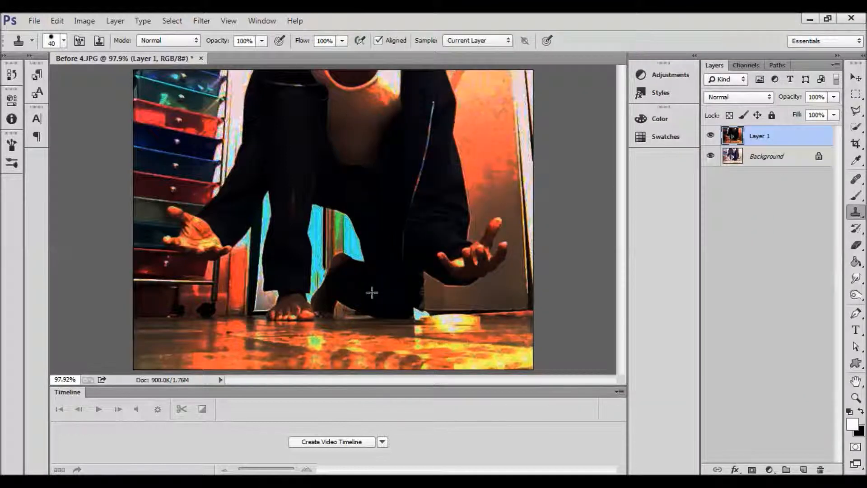
click(858, 78)
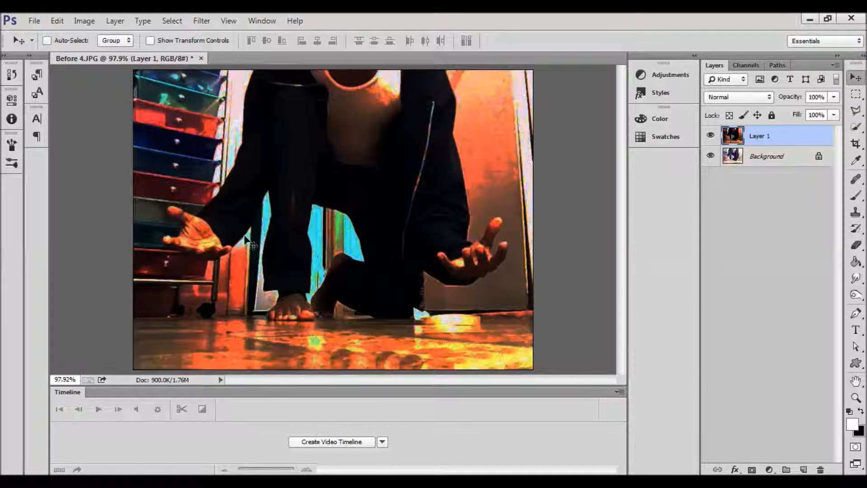
click(711, 155)
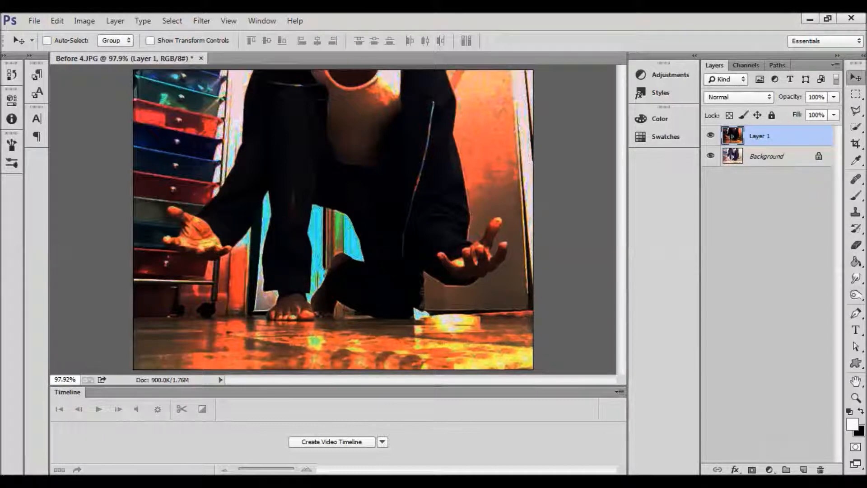
click(804, 470)
double_click(767, 136)
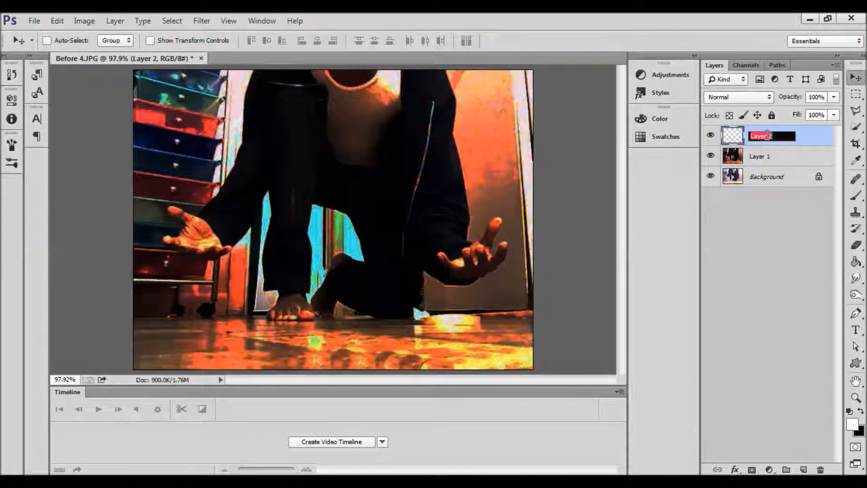
text(RUSHGrush layer)
key(Return)
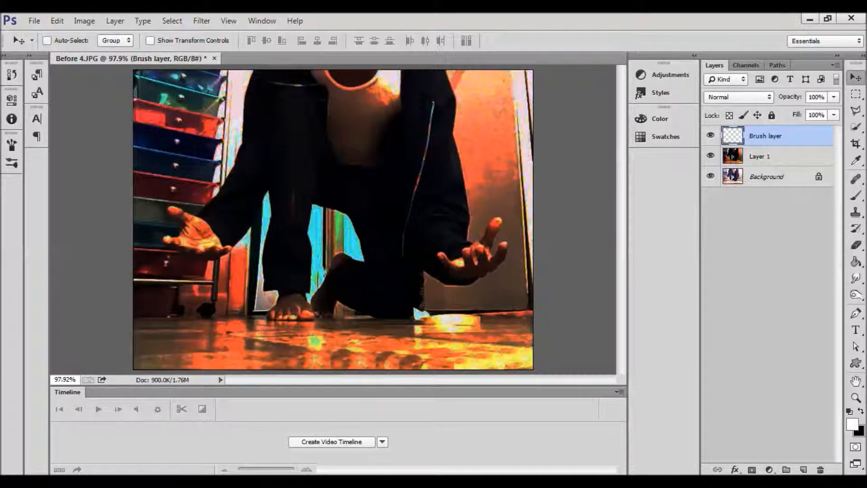
Step: Choose the Soft Round preset for the Brush tool
click(856, 197)
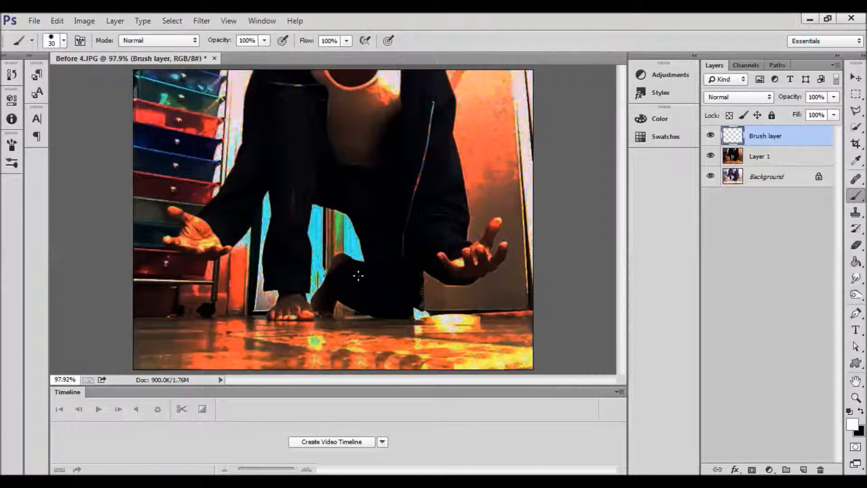
right_click(343, 255)
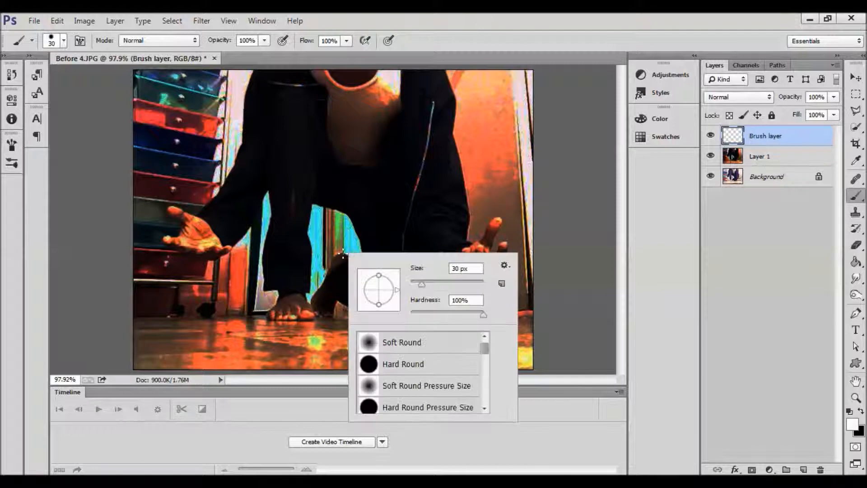
click(411, 344)
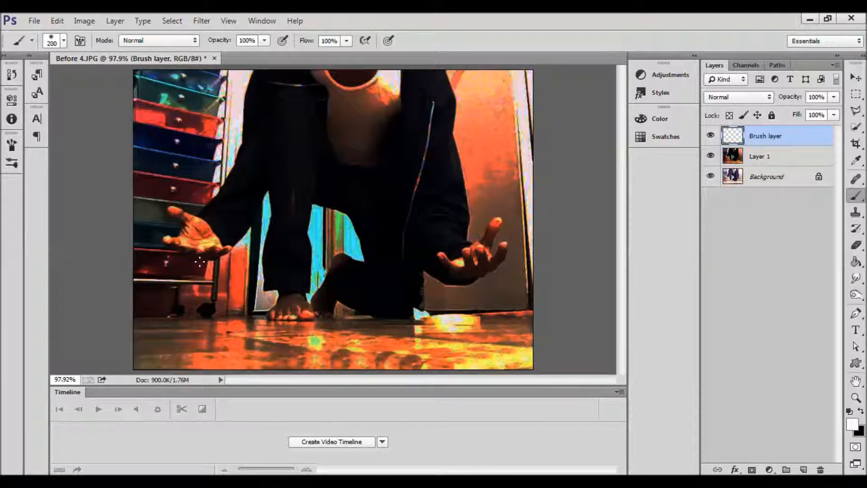
Step: Try white 35 px brush dabs on and below the palm beside the drawers, and undo them
key(bracketright)
click(176, 282)
click(193, 244)
click(204, 230)
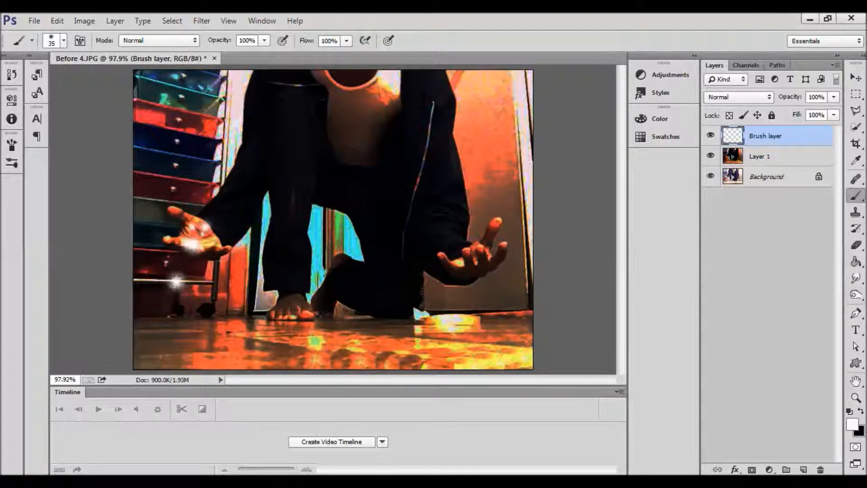
key(ctrl+z)
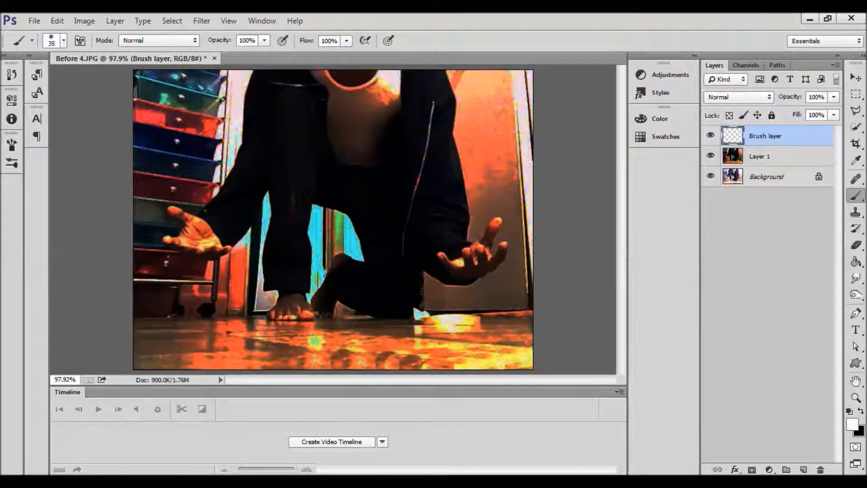
Step: Turn off Scattering, Shape Dynamics, Smoothing and Noise for the brush and collapse its settings
key(F5)
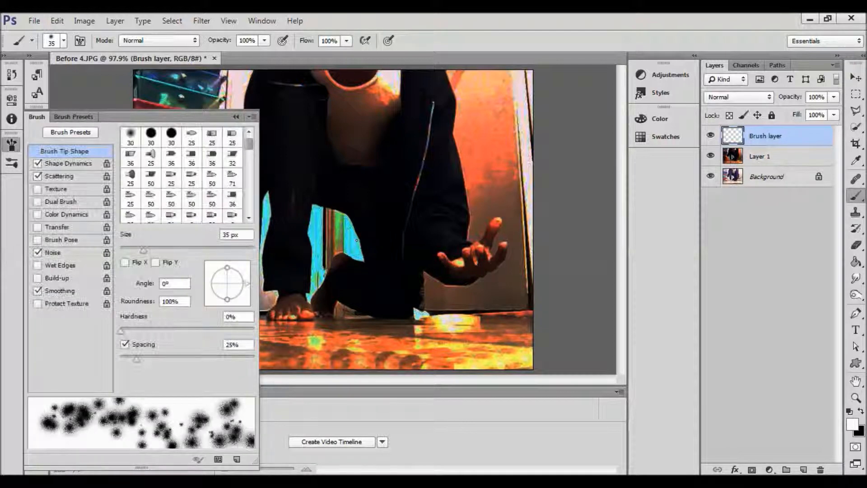
click(38, 176)
click(37, 163)
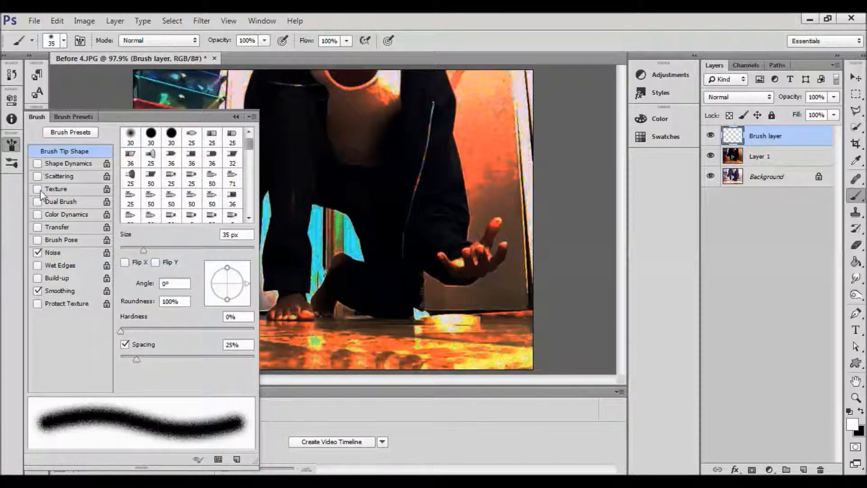
click(38, 290)
click(37, 253)
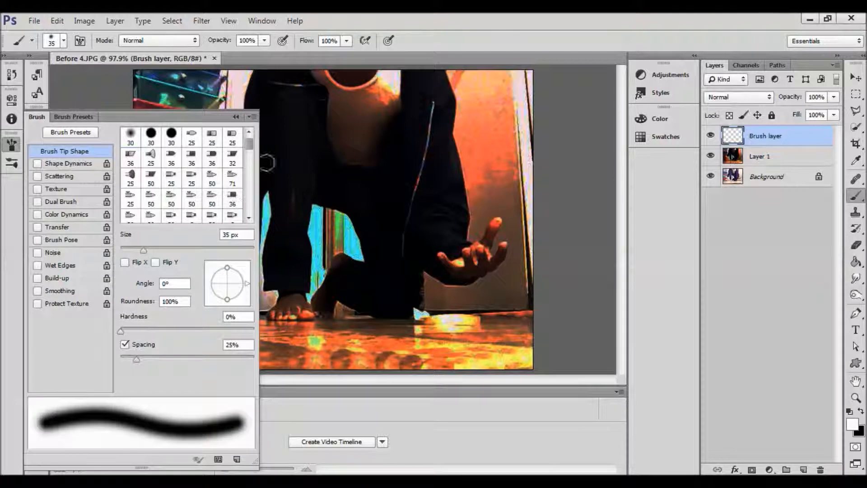
click(236, 116)
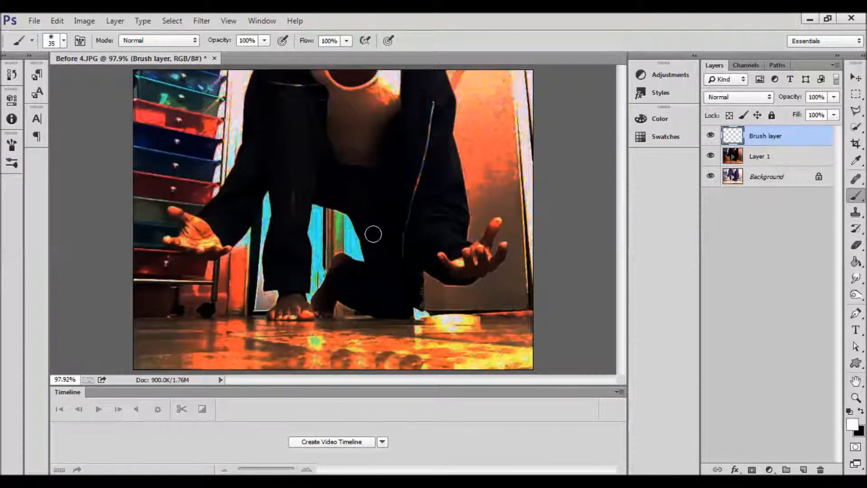
Step: Try painting soft white strokes over the palm beside the drawers, and undo all of them
mouse_move(192, 228)
mouse_down()
mouse_move(194, 238)
mouse_move(213, 241)
mouse_move(182, 215)
mouse_move(221, 243)
mouse_up()
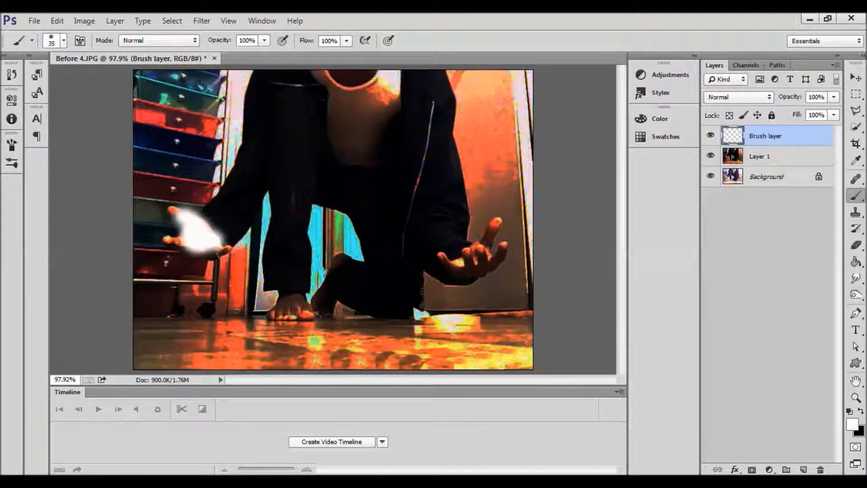
key(ctrl+z)
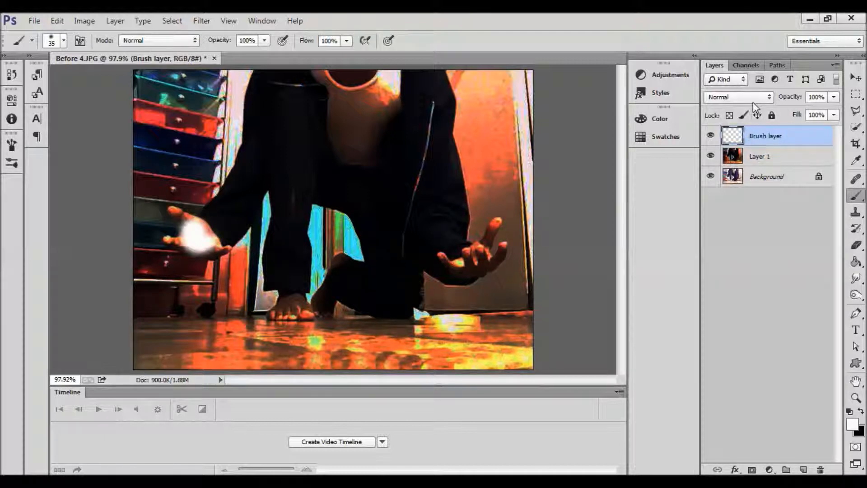
key(ctrl+alt+z)
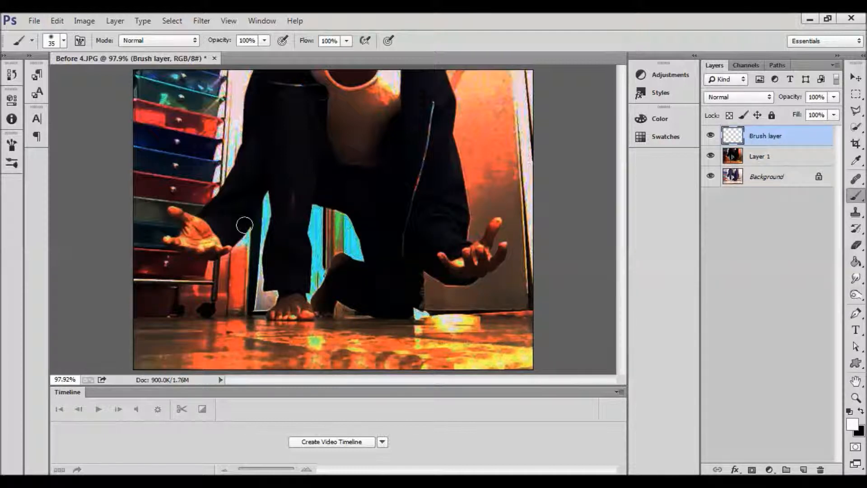
Step: Paint soft white light over both palms on the Brush layer and reduce the layer's opacity to 61%
mouse_move(197, 233)
mouse_down()
mouse_move(191, 222)
mouse_move(194, 240)
mouse_move(182, 236)
mouse_move(205, 227)
mouse_move(213, 238)
mouse_move(204, 241)
mouse_move(219, 244)
mouse_up()
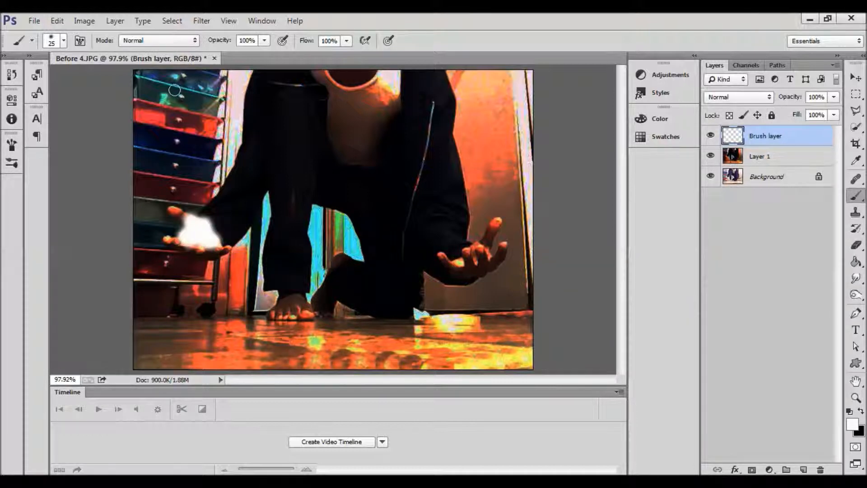
drag(790, 101, 764, 99)
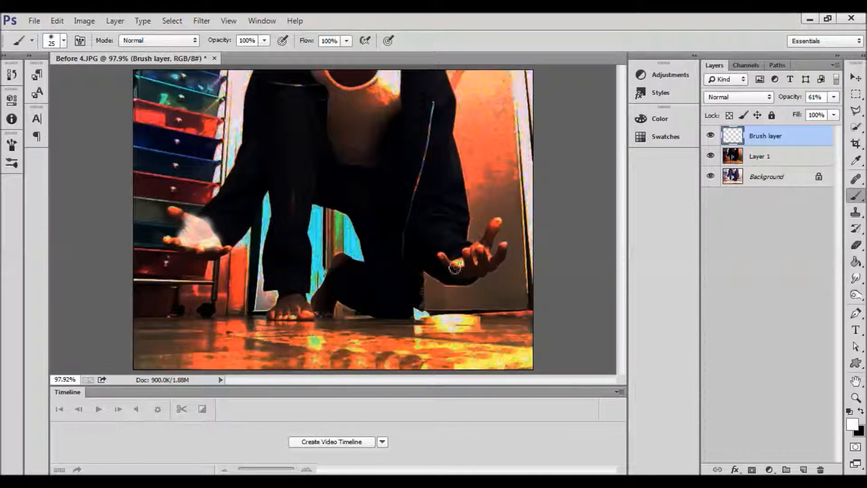
click(459, 262)
drag(473, 254, 472, 250)
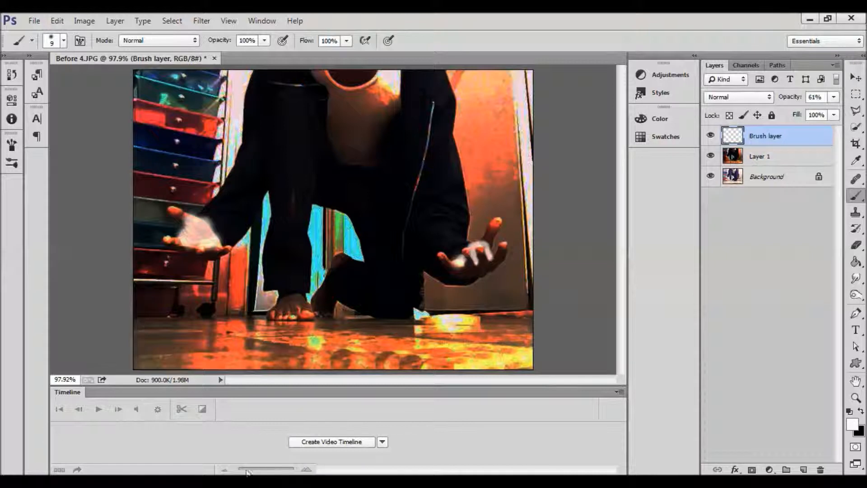
Step: Place the blue lightning image 5.jpg from the Photoshop pictures folder into the photo as a new layer
click(134, 481)
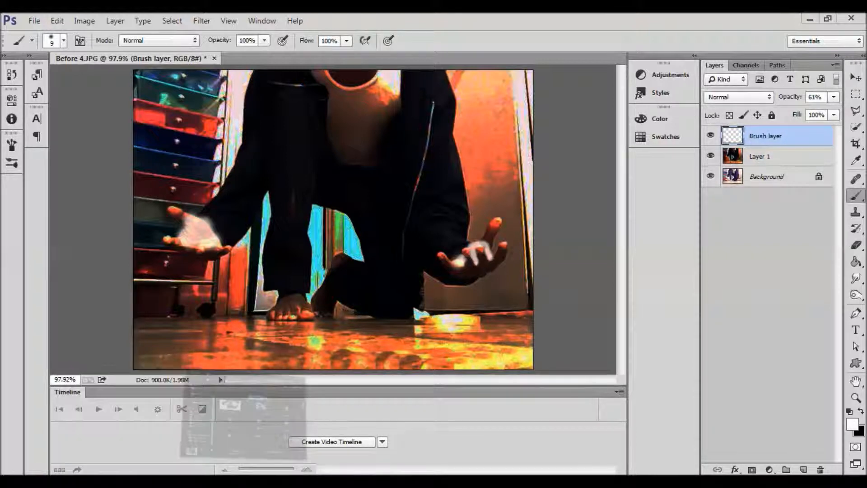
scroll(594, 224, down, 3)
scroll(593, 224, up, 3)
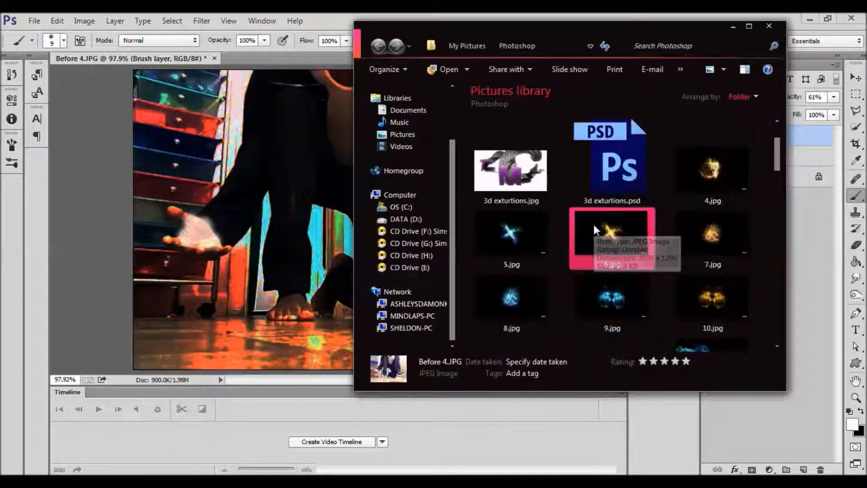
scroll(709, 239, down, 3)
scroll(706, 211, up, 3)
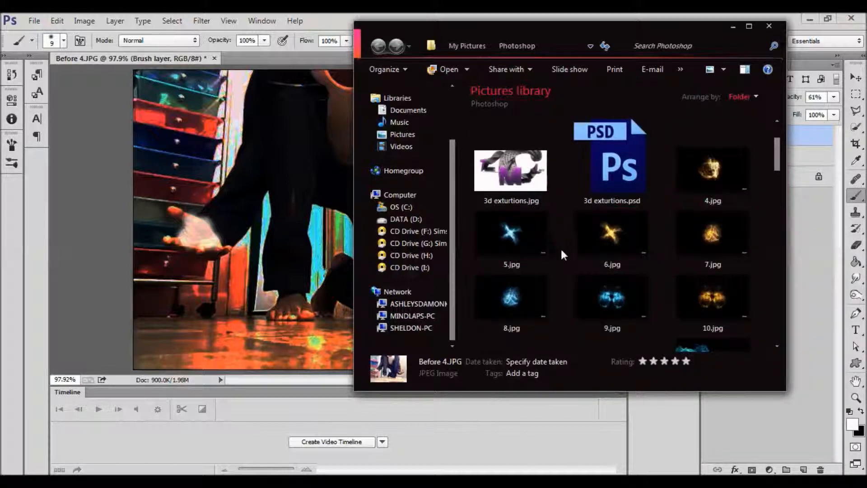
scroll(722, 234, down, 3)
scroll(722, 235, up, 3)
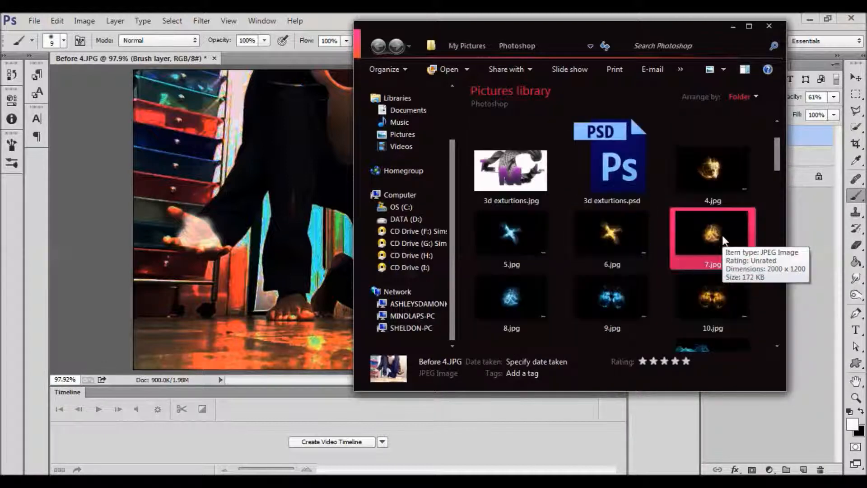
drag(525, 287, 511, 300)
drag(502, 234, 267, 271)
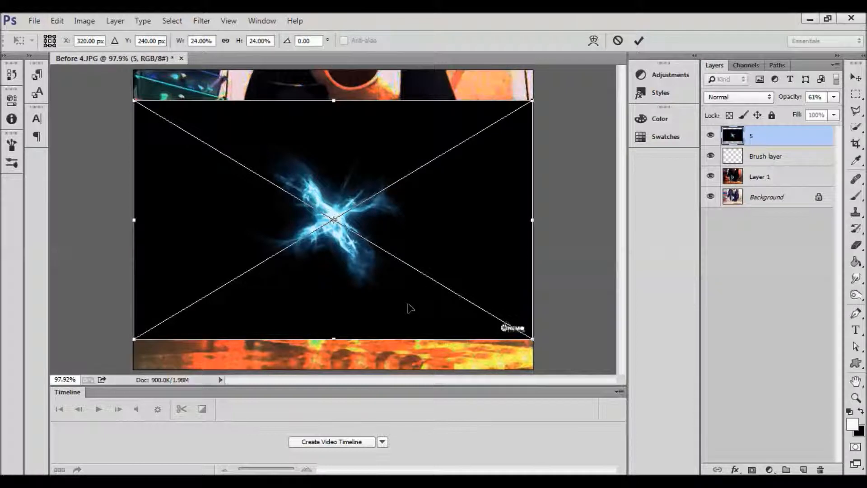
key(Return)
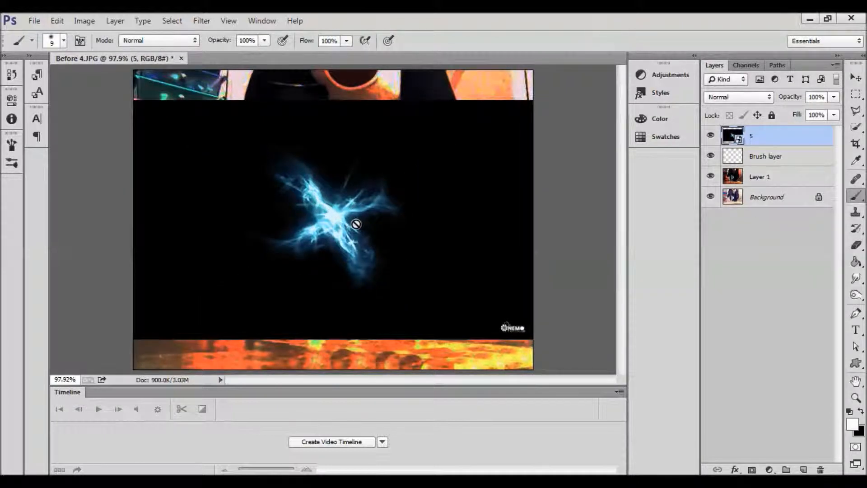
Step: Set the lightning layer's blend mode to Screen and move the lightning over the open hand beside the door
key(v)
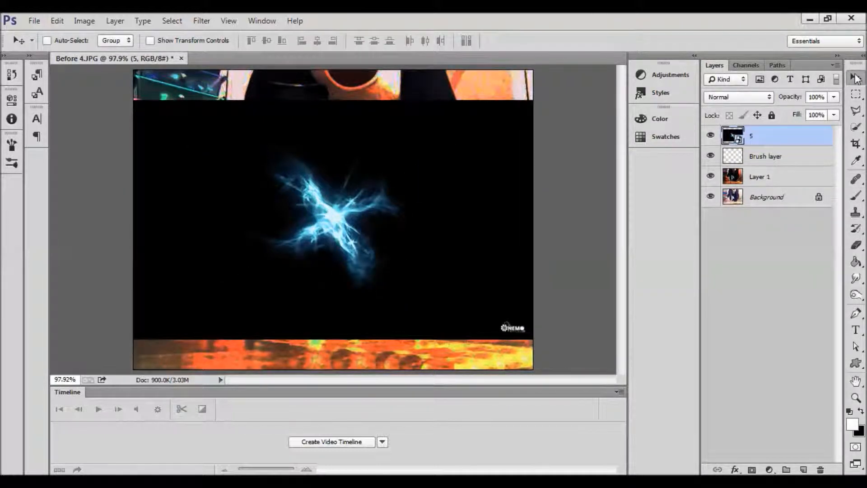
drag(376, 213, 342, 246)
click(755, 97)
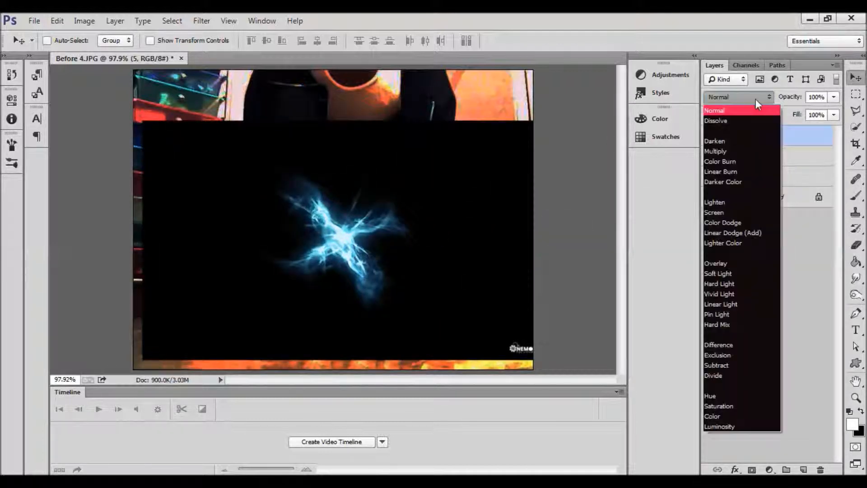
click(730, 215)
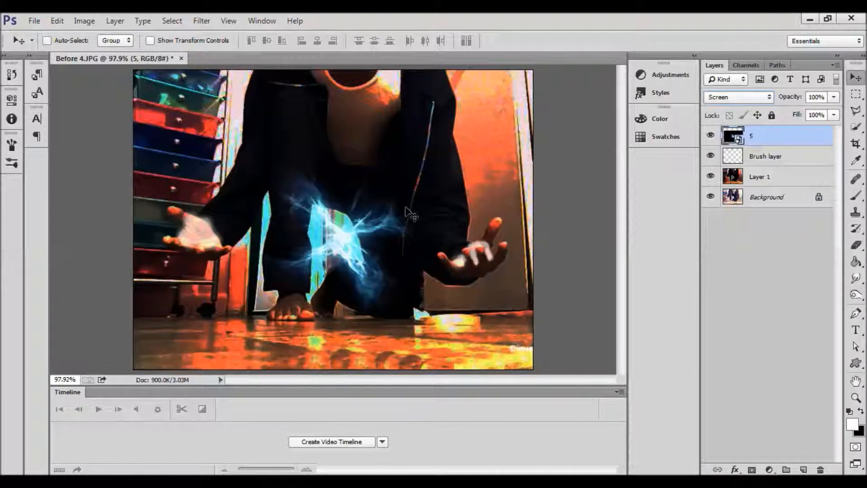
drag(339, 267, 470, 228)
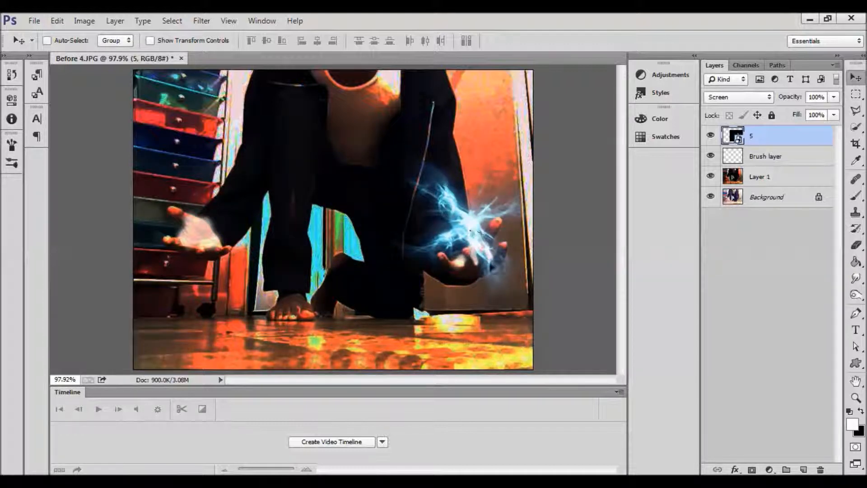
Step: Rotate the lightning counter-clockwise with Free Transform and nudge it so it sits just above the palm
key(ctrl+t)
drag(260, 360, 480, 411)
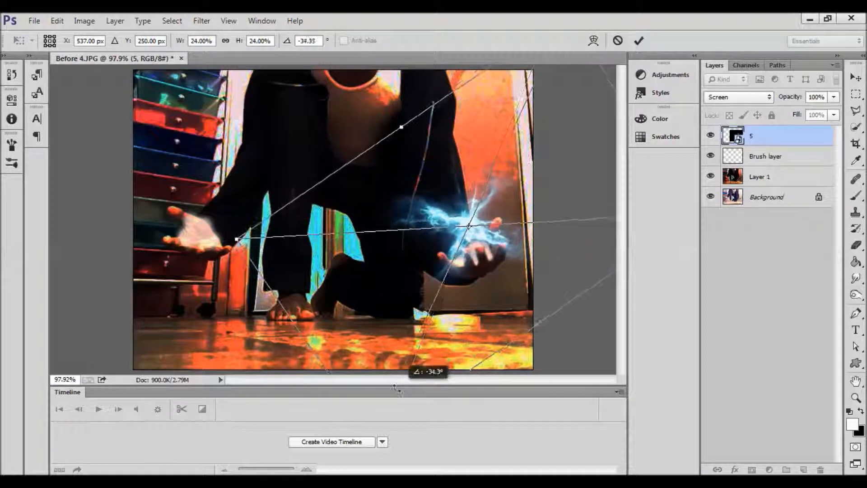
key(Return)
drag(470, 213, 470, 221)
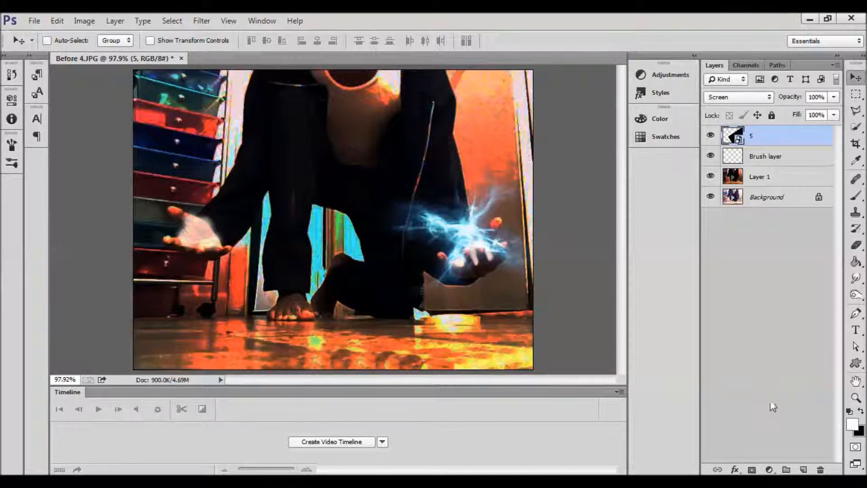
Step: Add a layer mask to lightning layer 5 and ready a small soft 10 px black brush for masking
click(752, 470)
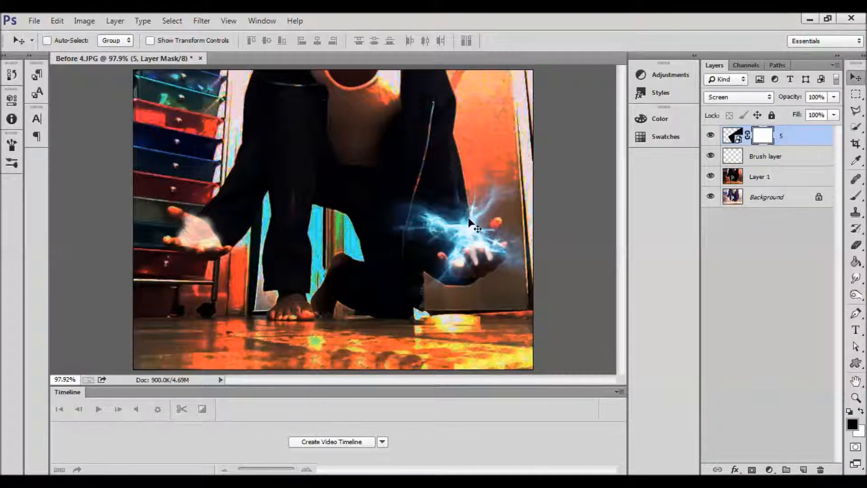
key(b)
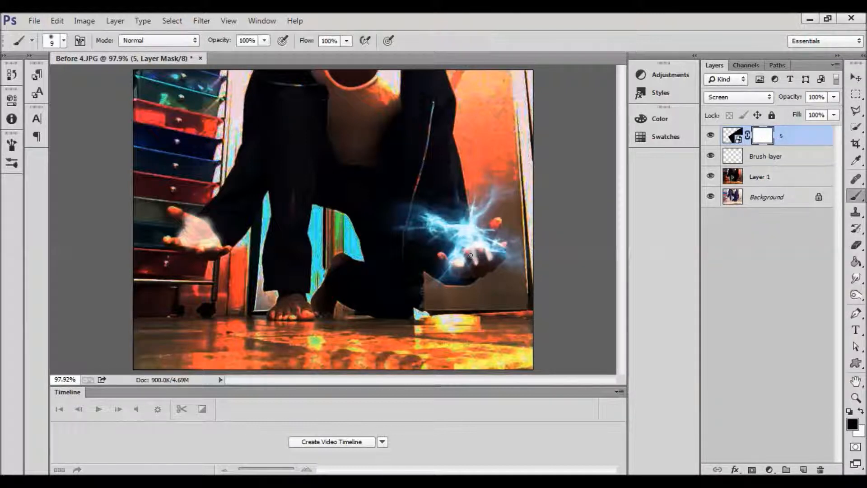
key(bracketleft)
Step: Place the golden glow image 10.jpg from the Photoshop pictures folder as a new layer and set its blend mode to Screen
key(alt+Tab)
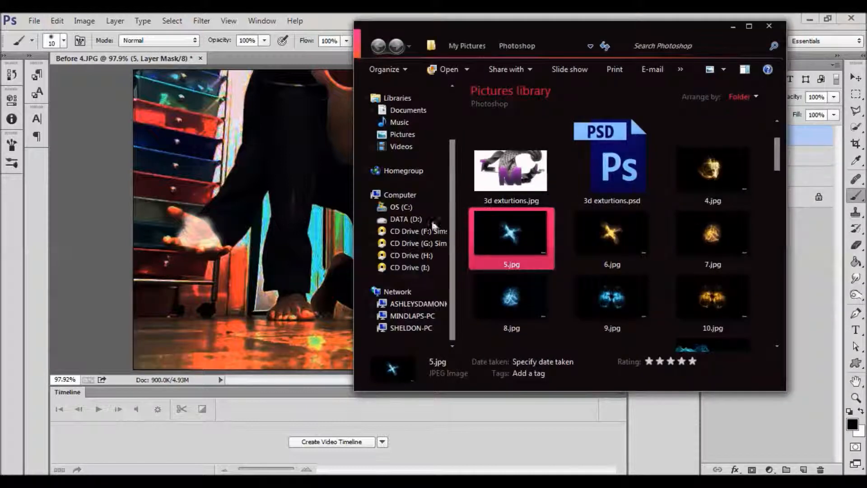
scroll(555, 197, down, 5)
scroll(561, 205, up, 3)
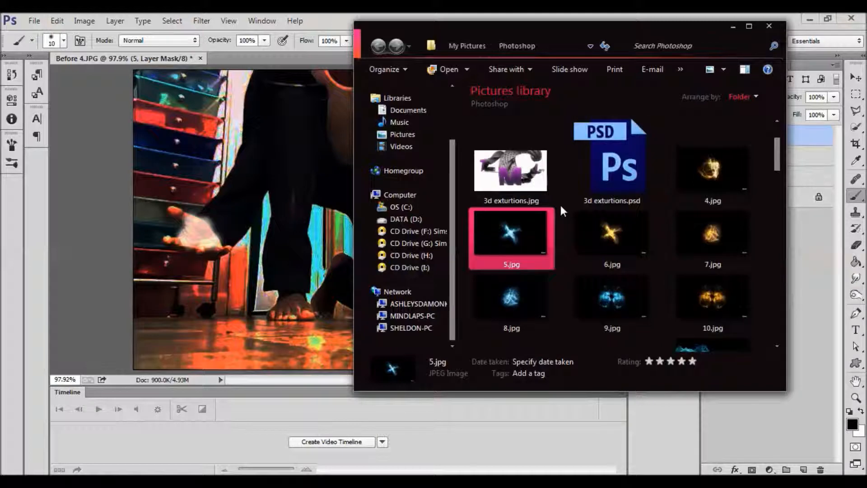
drag(710, 295, 252, 199)
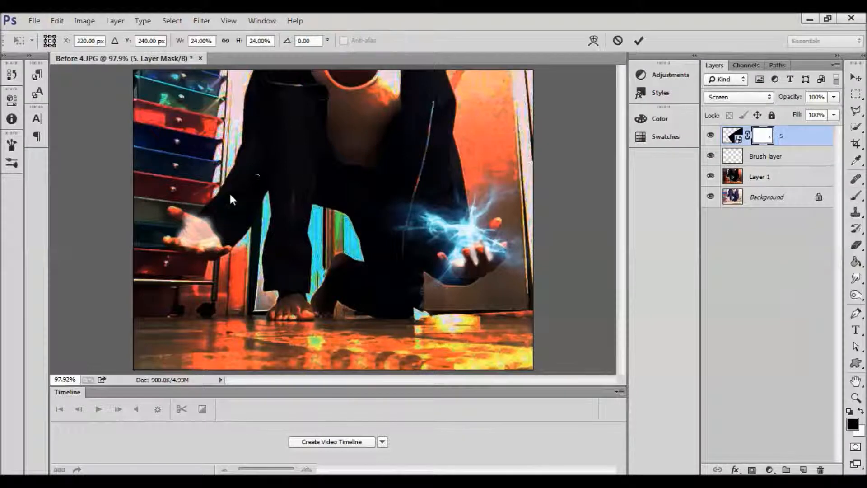
drag(345, 275, 307, 274)
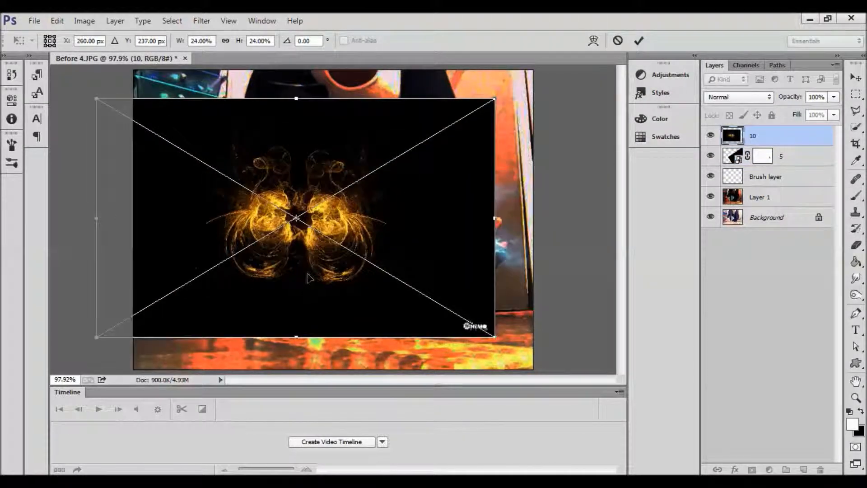
key(Return)
key(b)
click(729, 97)
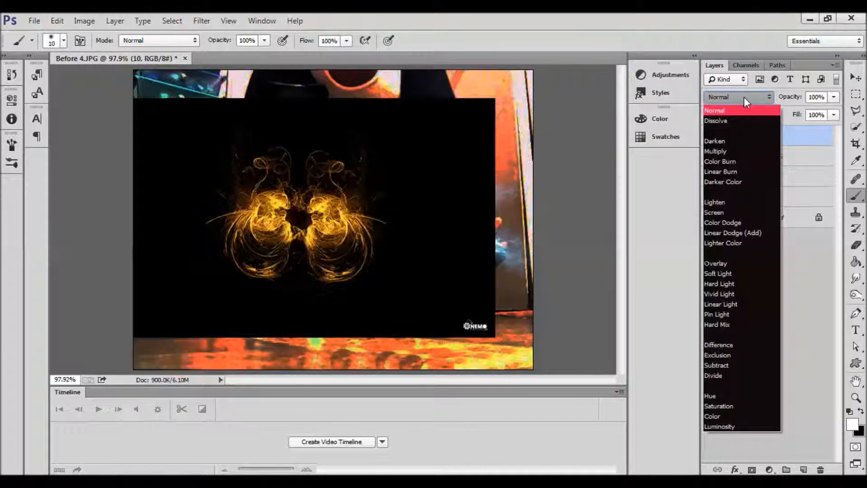
click(737, 212)
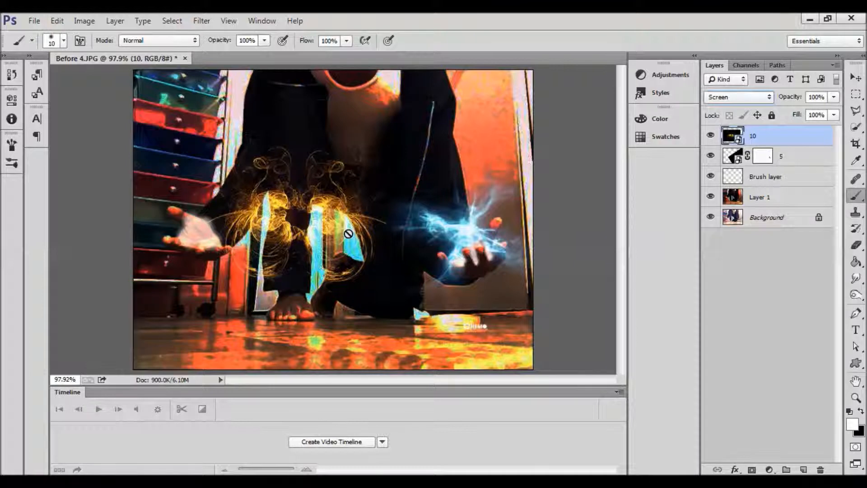
Step: Move the golden glow over the open hand beside the drawers and mask it off the hand with a soft 20 px black brush
click(856, 78)
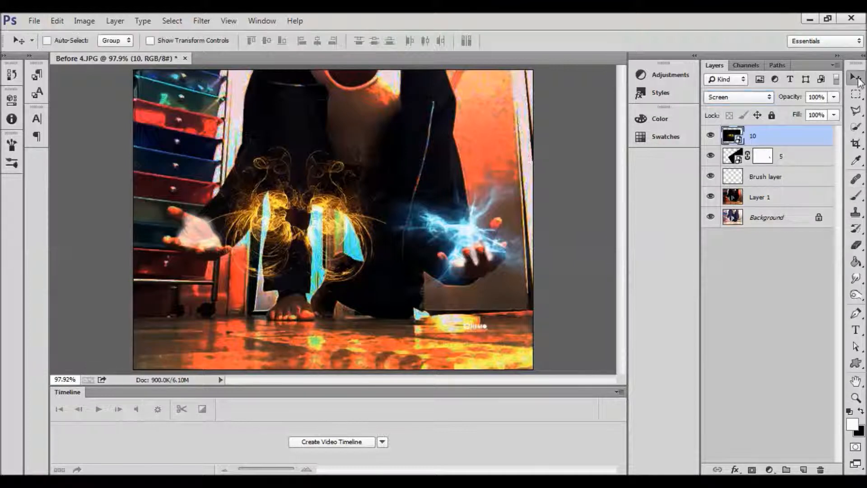
drag(324, 223, 223, 228)
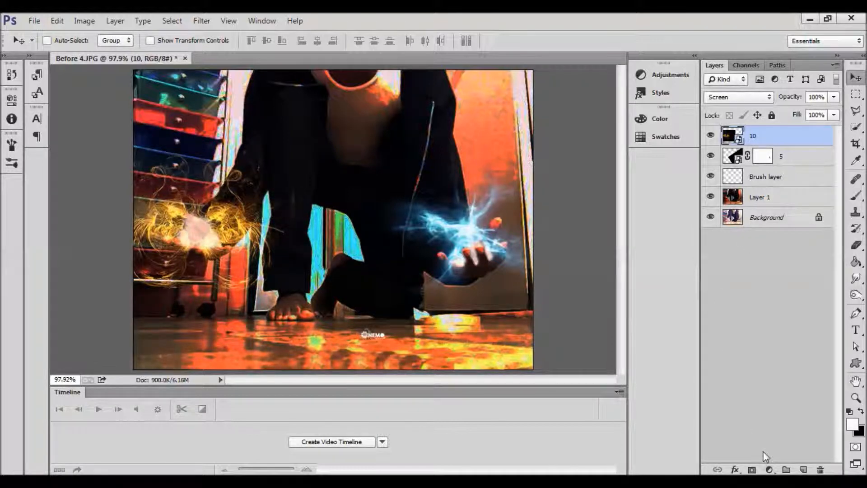
click(752, 470)
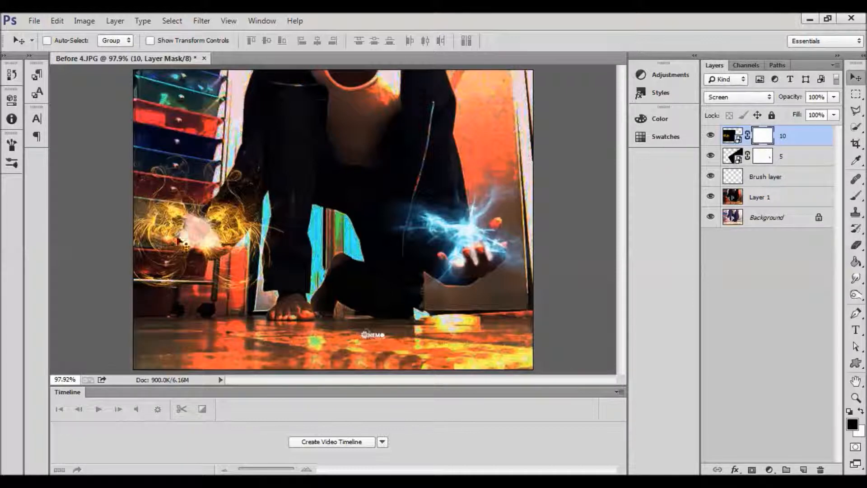
key(b)
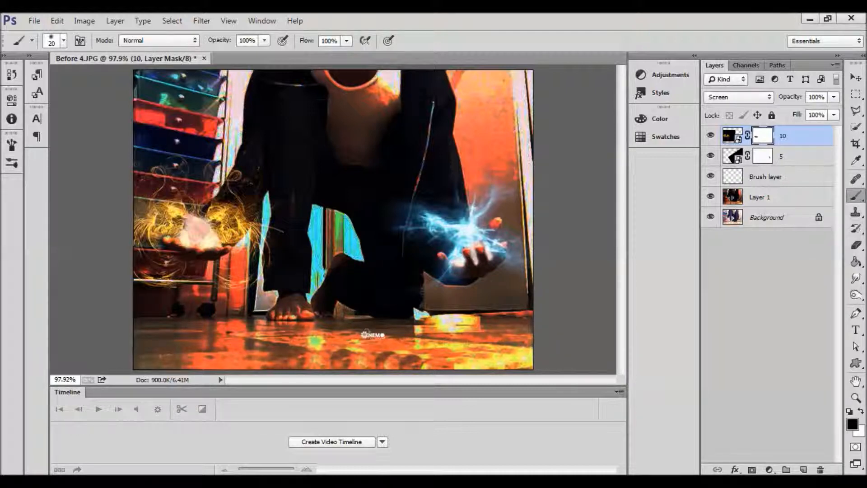
Step: Place the fireball image 7.jpg from the Photoshop pictures folder as a new layer and set its blend mode to Screen
click(134, 481)
scroll(641, 219, up, 1)
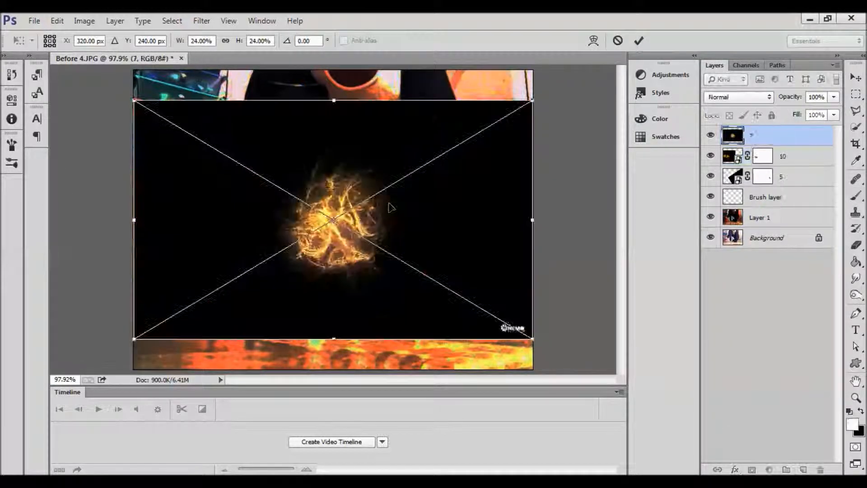
key(b)
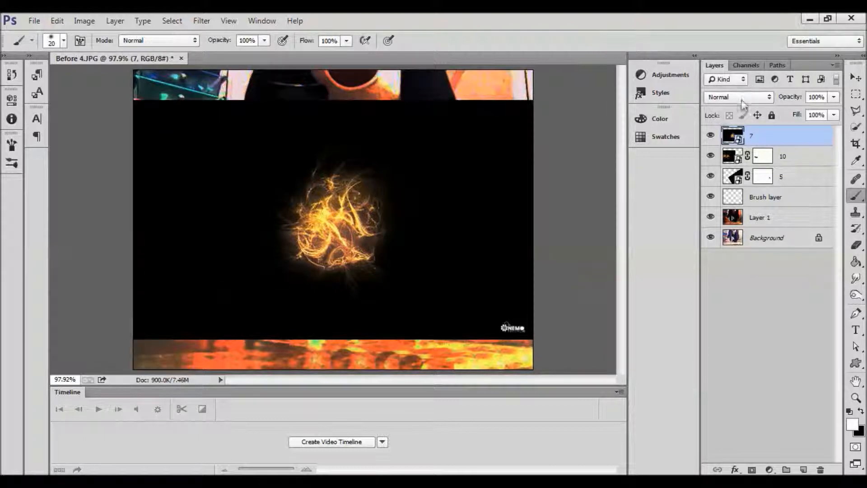
click(741, 97)
click(719, 212)
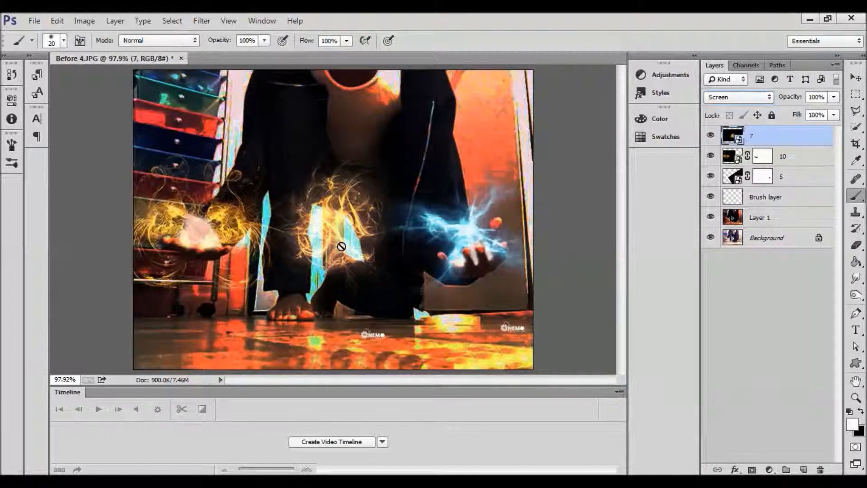
Step: Move the fireball onto the open palm beside the drawers so it rises just above the hand
key(v)
mouse_move(318, 222)
mouse_down()
mouse_move(204, 205)
mouse_move(219, 206)
mouse_up()
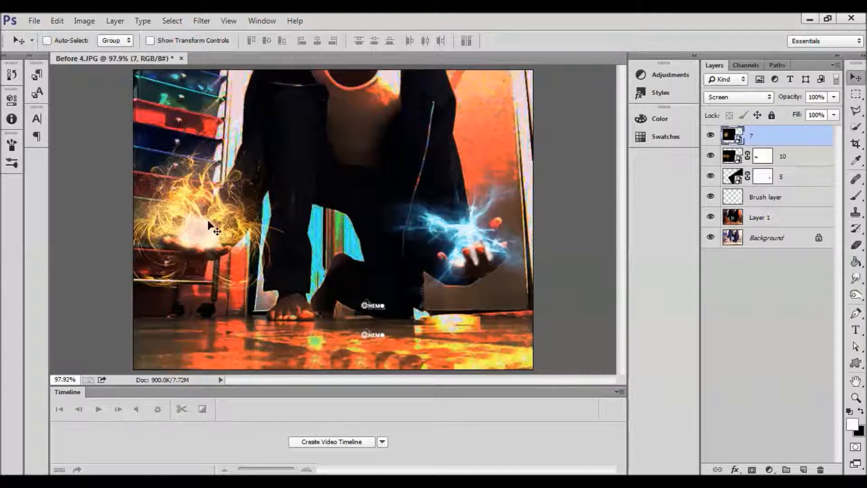
drag(207, 223, 208, 213)
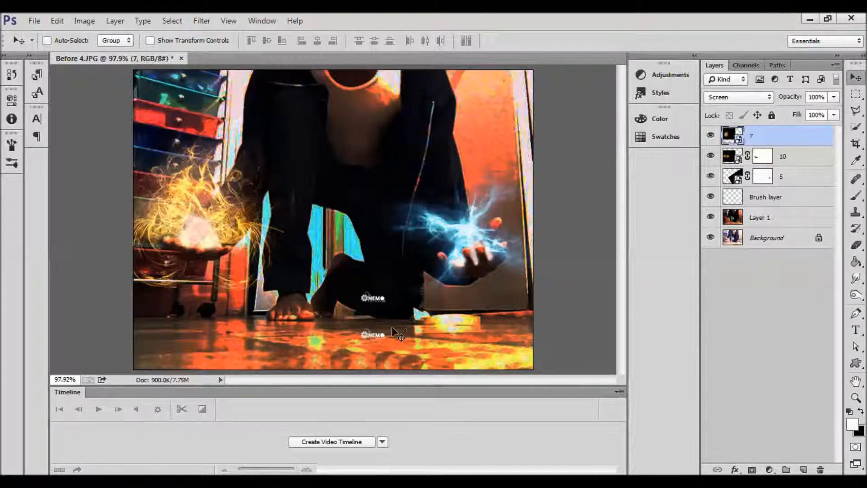
Step: Rasterize layer 7 and erase its watermark near the knee with a 200 px eraser
key(e)
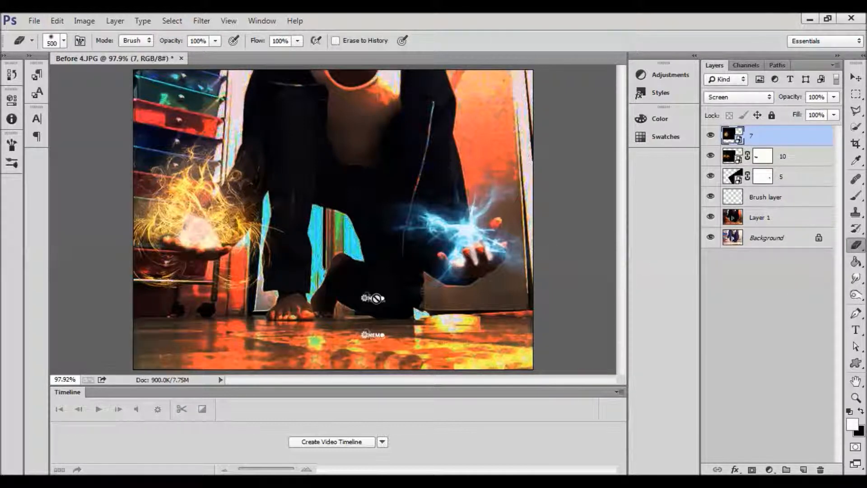
click(395, 287)
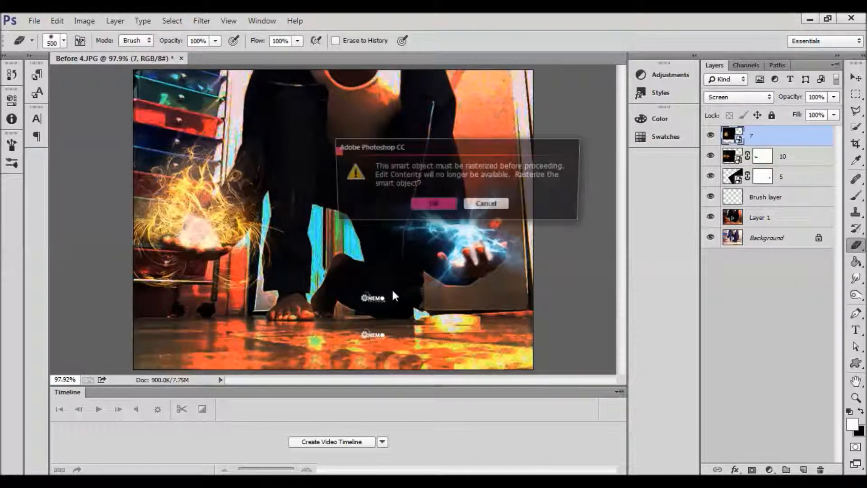
click(437, 209)
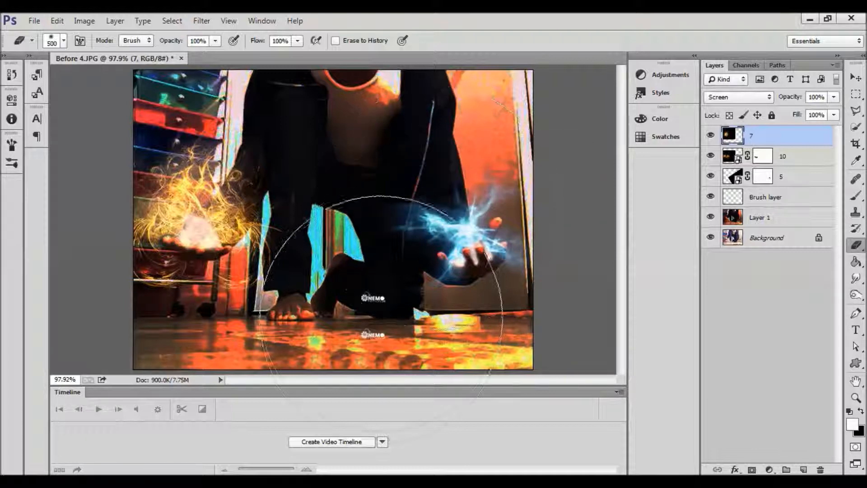
key(bracketleft)
key(bracketleft)
key(bracketleft)
key(bracketleft)
key(bracketleft)
key(bracketleft)
key(bracketleft)
key(bracketleft)
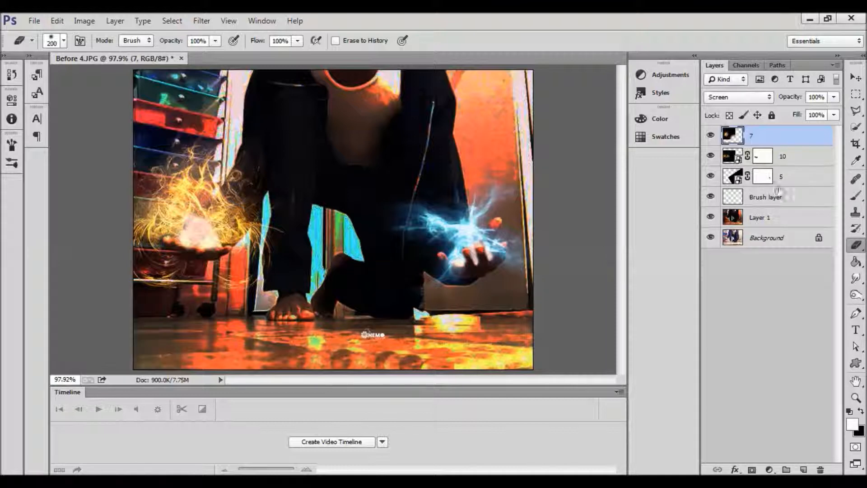
Step: Rasterize layer 10 and erase its watermark on the floor
click(736, 161)
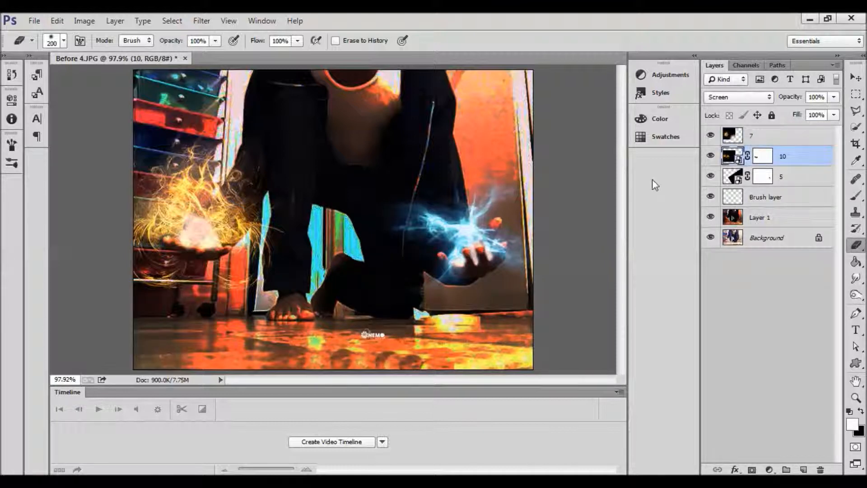
click(383, 308)
click(442, 204)
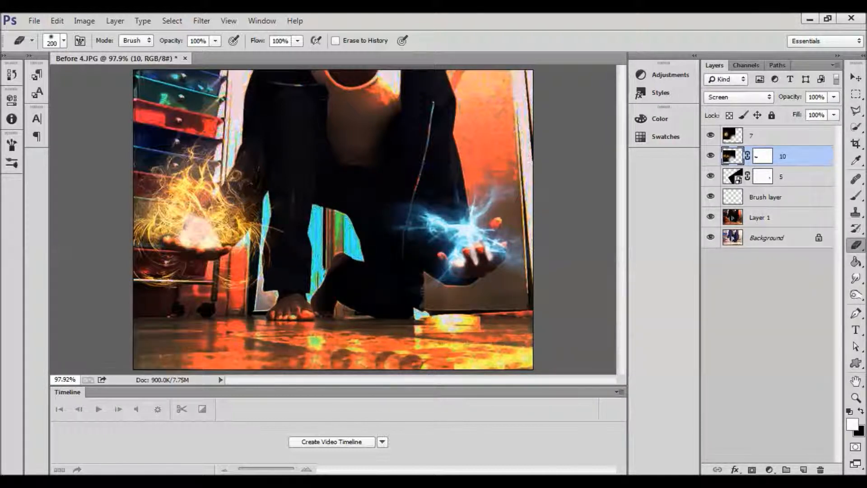
Step: Place the fire image darkness--heat--fire--textures_3130752.jpg as a new layer, rotated to about -146 degrees
key(alt+Tab)
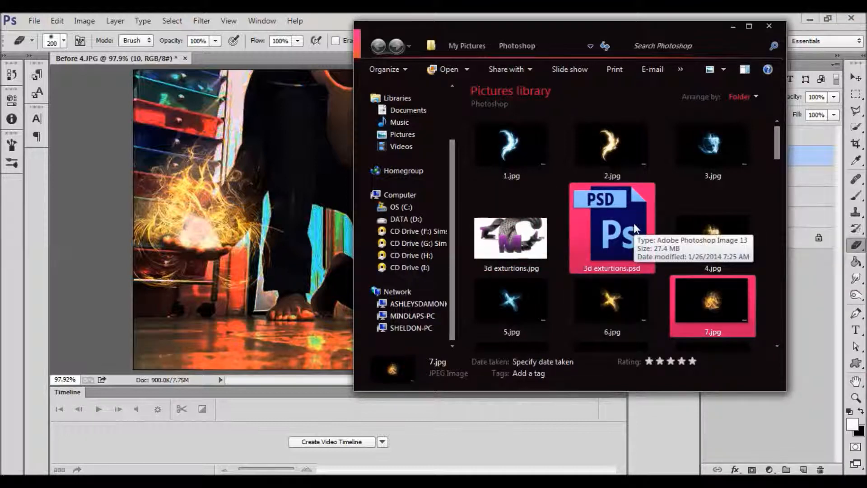
scroll(633, 223, down, 8)
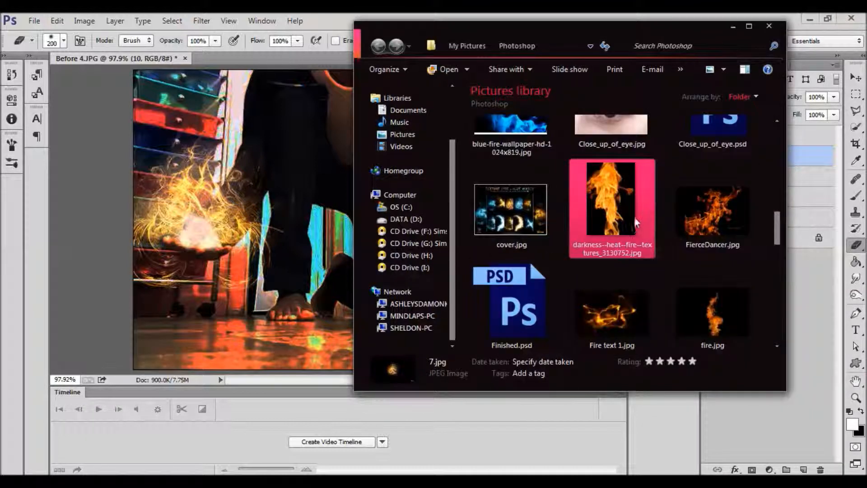
drag(619, 187, 262, 269)
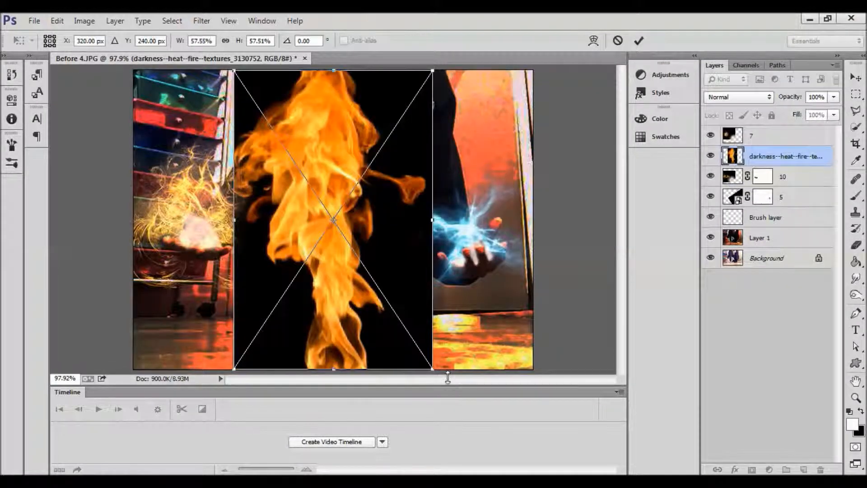
mouse_move(446, 370)
mouse_down()
mouse_move(415, 316)
mouse_move(473, 176)
mouse_move(465, 52)
mouse_move(317, 18)
mouse_move(326, 25)
mouse_up()
key(Return)
key(e)
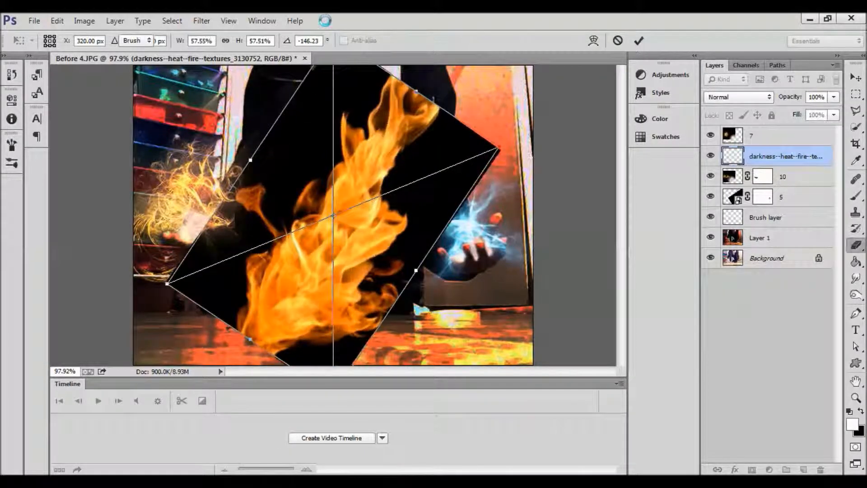
Step: Rasterize the fire texture layer and move it above layer 7 in the layer stack
click(360, 226)
click(439, 204)
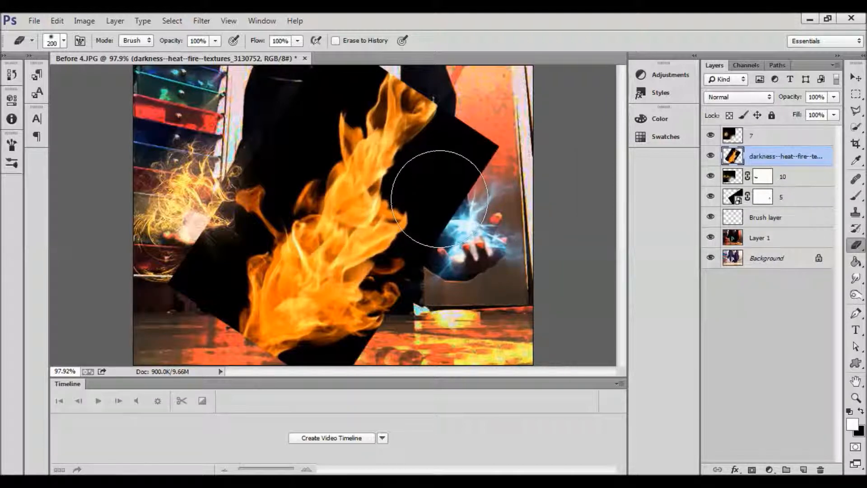
key(v)
drag(768, 156, 767, 136)
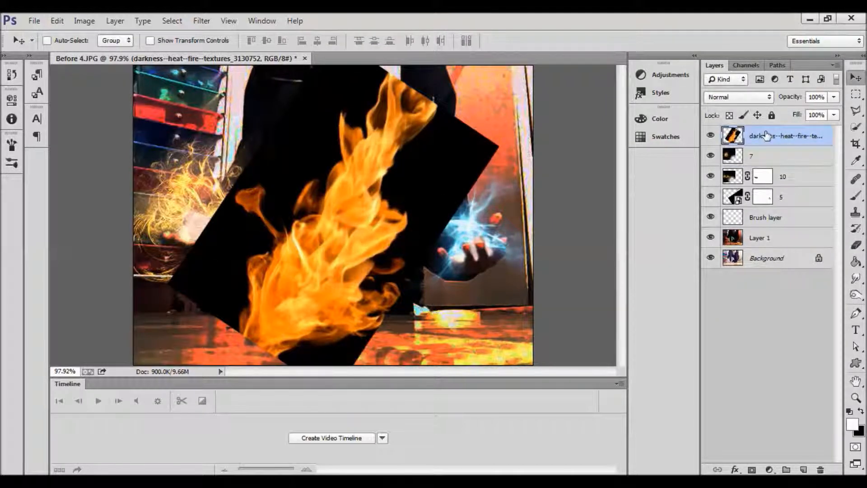
Step: Compare Lighten and Screen on the fire texture layer, settle on Lighten, and move the fire toward the glowing hand beside the drawers
click(752, 100)
click(720, 201)
click(738, 99)
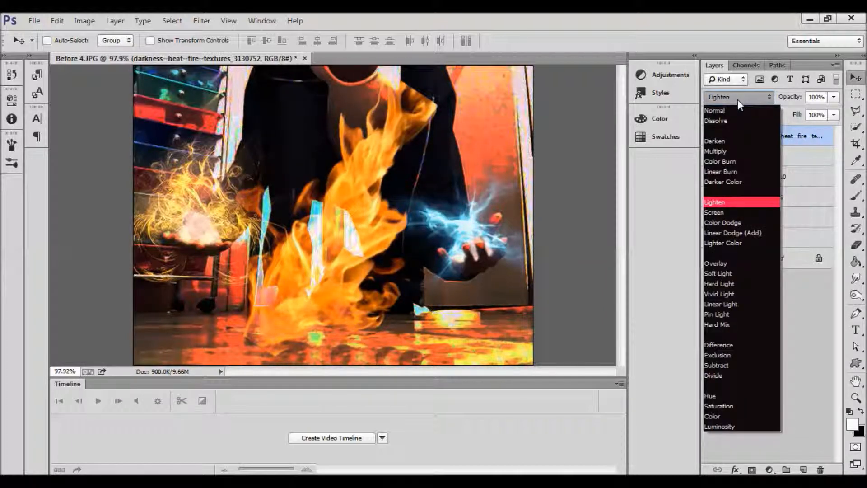
click(732, 213)
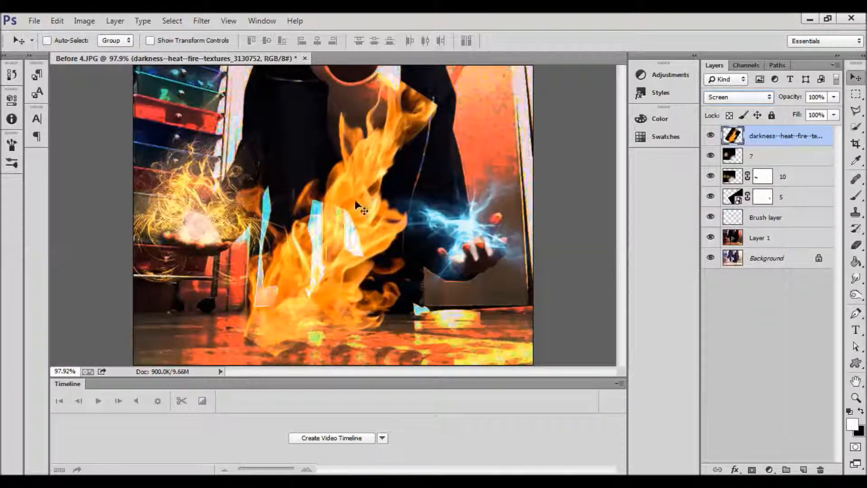
click(736, 98)
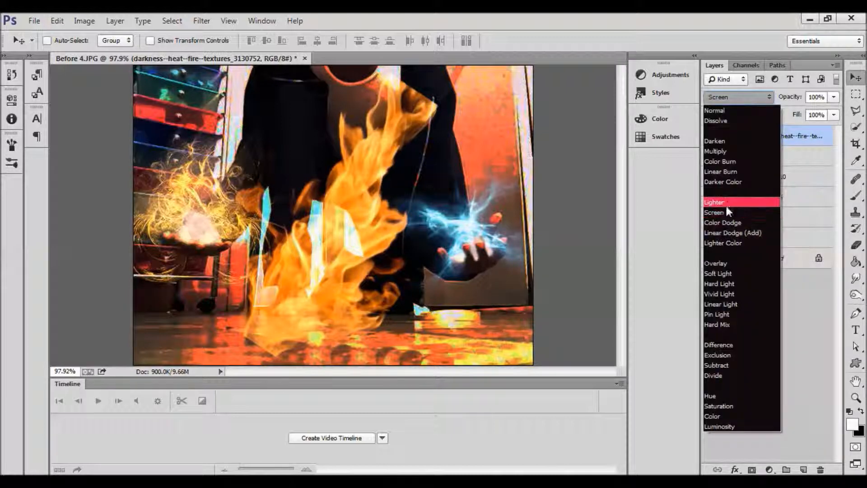
click(727, 203)
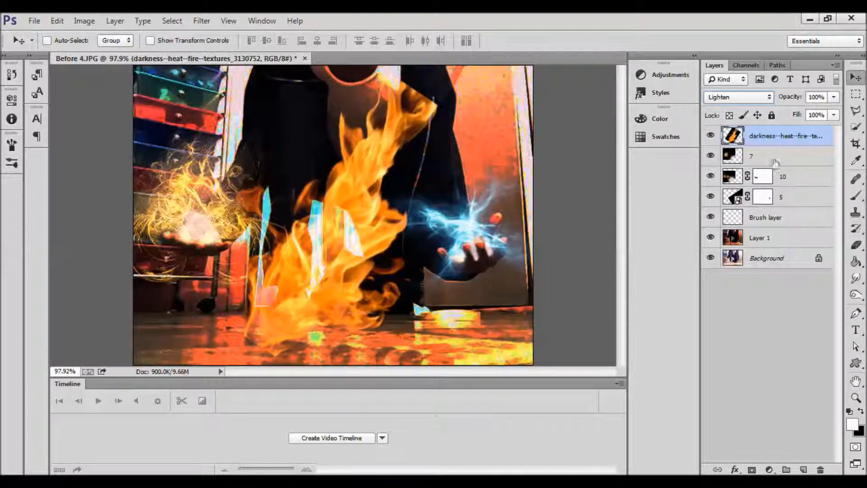
drag(370, 270, 334, 235)
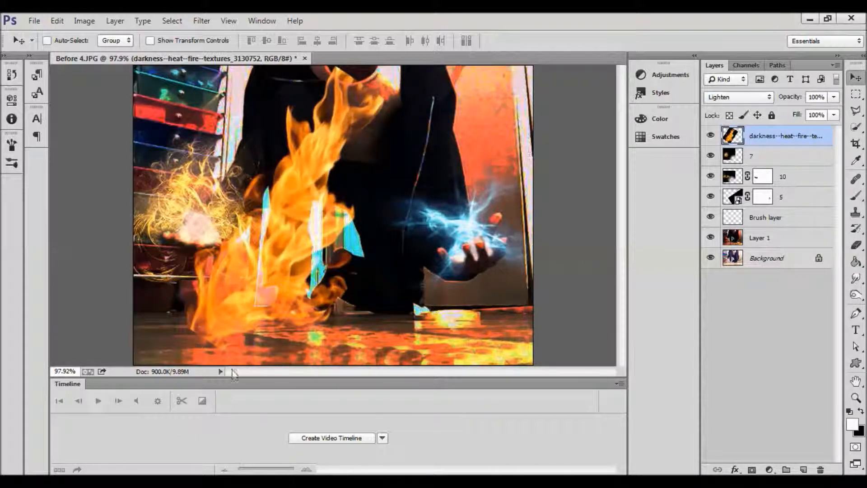
Step: Soften the cut-off edges at the fire's base and upper tip with a 90 px eraser
key(e)
key(bracketleft)
key(bracketleft)
key(bracketleft)
key(bracketleft)
mouse_move(180, 343)
mouse_down()
mouse_move(182, 326)
mouse_move(184, 353)
mouse_move(180, 337)
mouse_move(228, 364)
mouse_up()
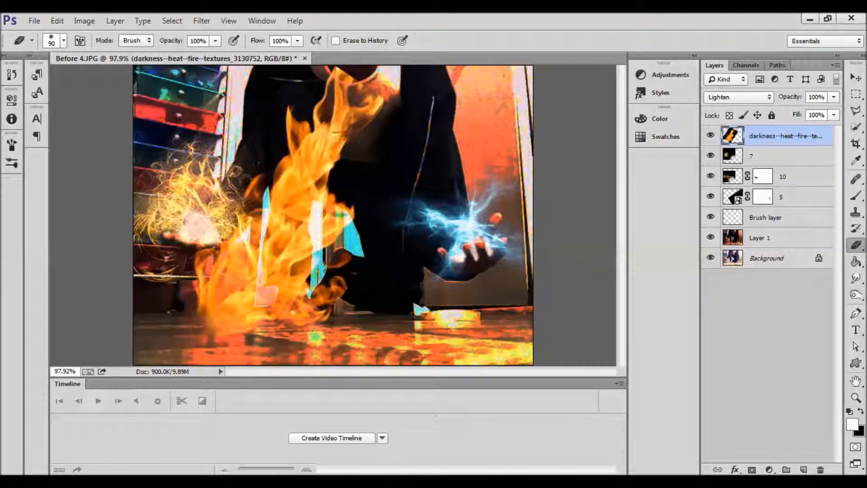
mouse_move(321, 86)
mouse_down()
mouse_move(365, 71)
mouse_move(355, 66)
mouse_move(385, 71)
mouse_move(394, 103)
mouse_move(384, 132)
mouse_move(396, 97)
mouse_move(390, 128)
mouse_up()
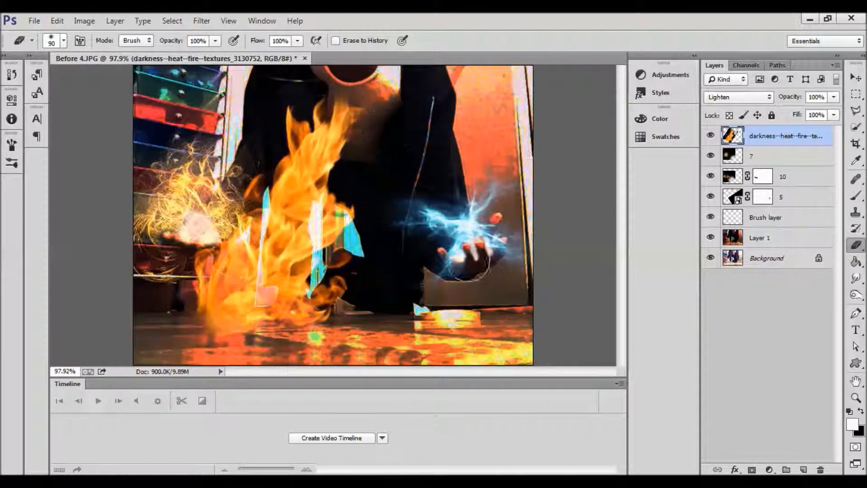
Step: Scale the fire texture down, rotate it more upright and position it over the glowing palm beside the drawers
key(v)
mouse_move(307, 261)
mouse_down()
mouse_move(262, 243)
mouse_move(296, 270)
mouse_up()
key(ctrl+t)
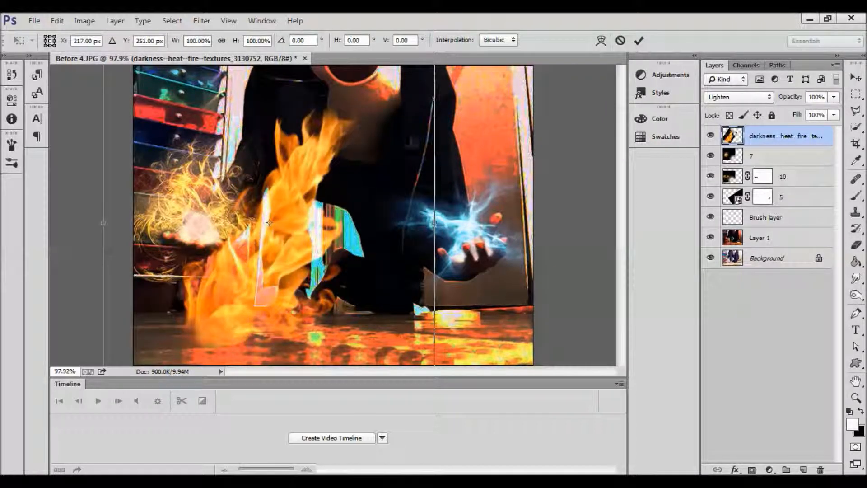
scroll(413, 143, up, 1)
scroll(414, 143, down, 3)
scroll(414, 144, up, 1)
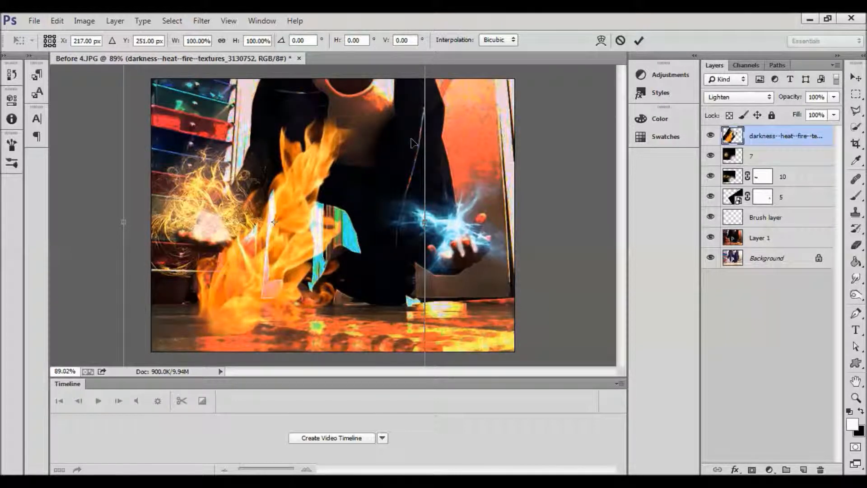
scroll(411, 143, down, 2)
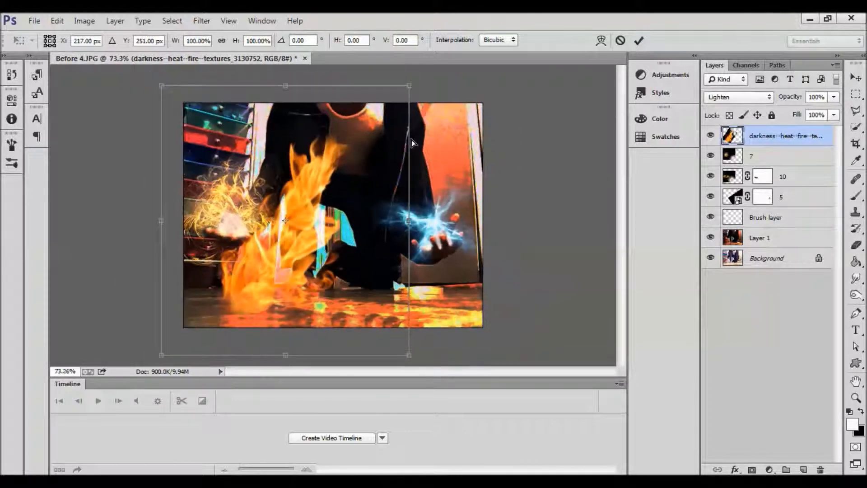
drag(414, 84, 369, 131)
drag(370, 314, 394, 243)
key(Return)
drag(310, 262, 250, 192)
scroll(280, 221, up, 3)
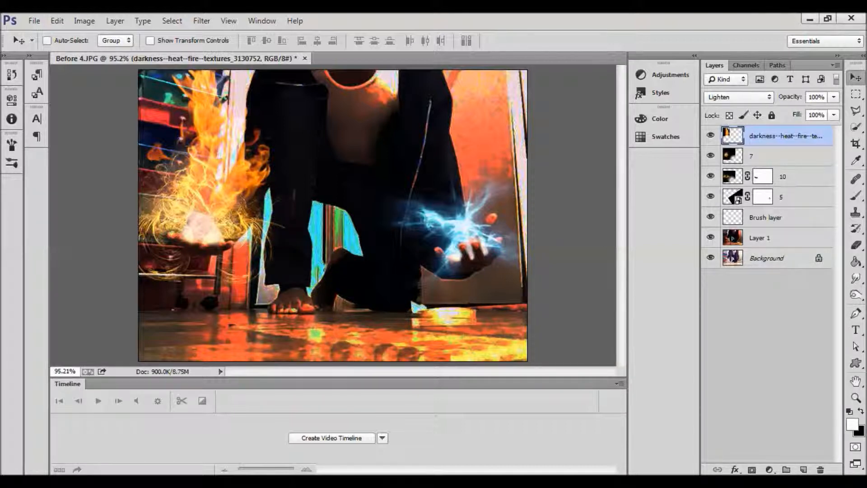
Step: Switch to the Photoshop pictures folder and place abstract-blue-fire-flame-ppt-slide-powerpoint-backgrounds.jpg into the composite as a new layer
key(alt+Tab)
scroll(695, 221, down, 3)
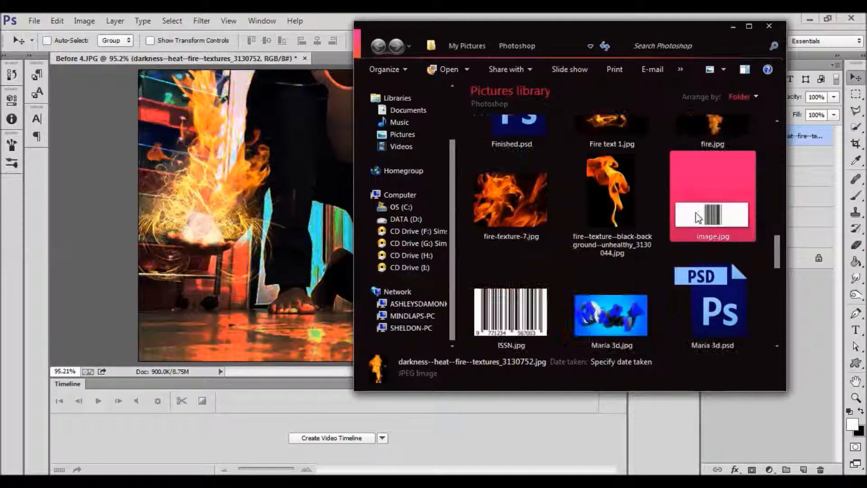
scroll(610, 202, up, 6)
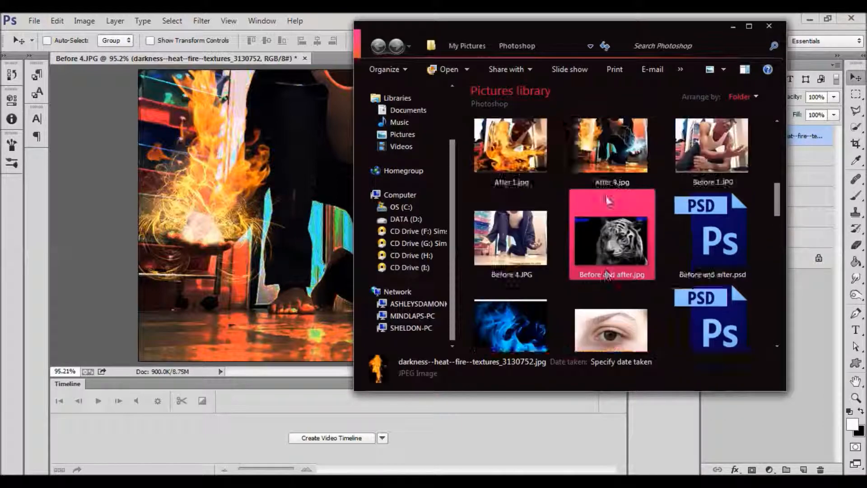
drag(723, 202, 345, 250)
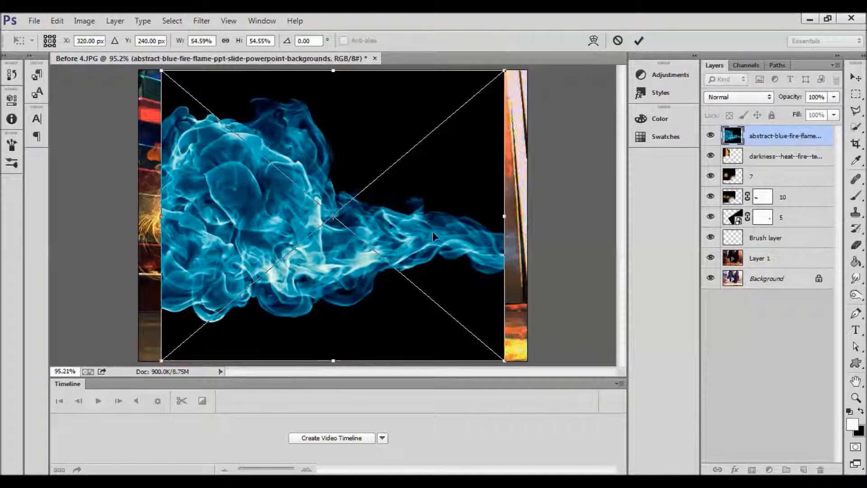
key(Return)
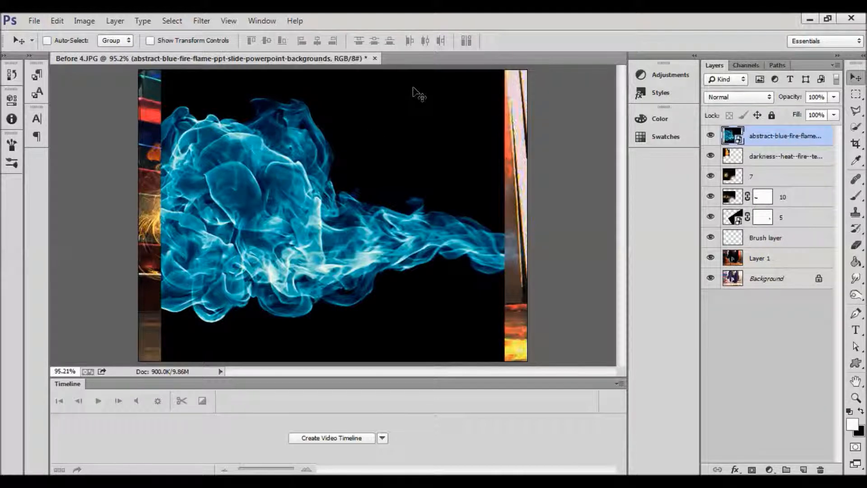
Step: Rotate the blue flame to about -92 degrees and scale it to about 32%
key(ctrl+t)
key(ctrl+0)
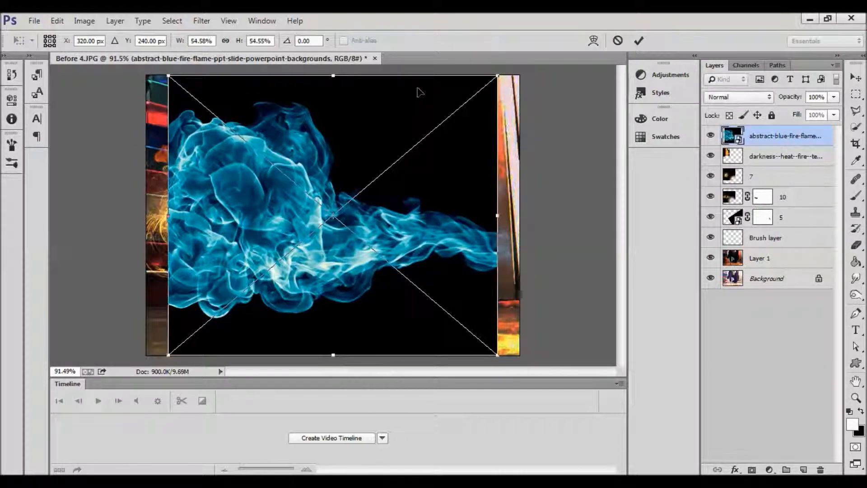
drag(469, 49, 178, 27)
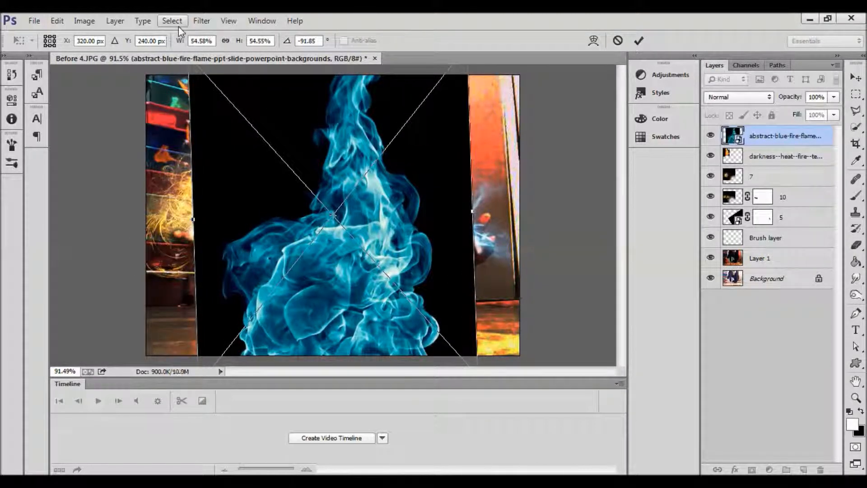
key(ctrl+0)
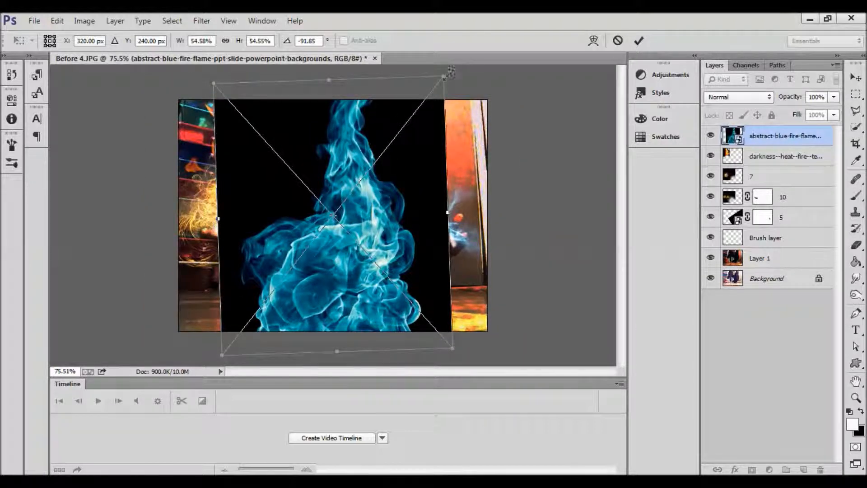
drag(446, 78, 393, 126)
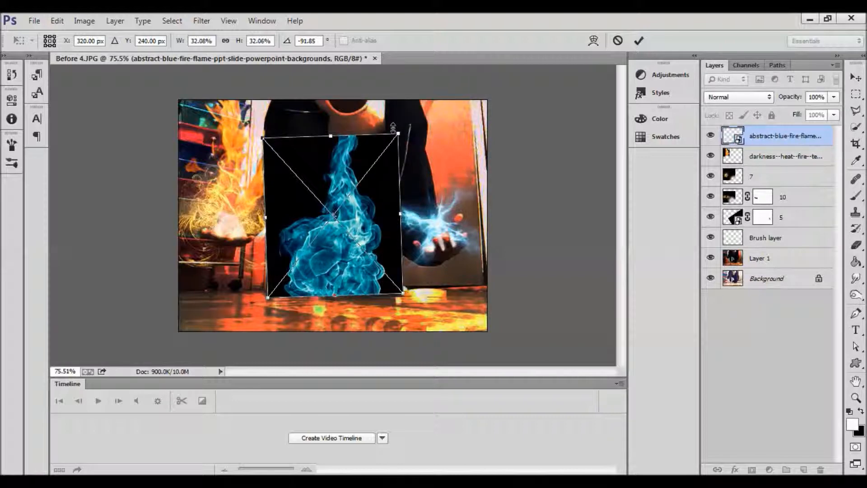
key(Return)
Step: Set the blue flame layer's blend mode to Lighten and move the flame slightly upward
click(737, 96)
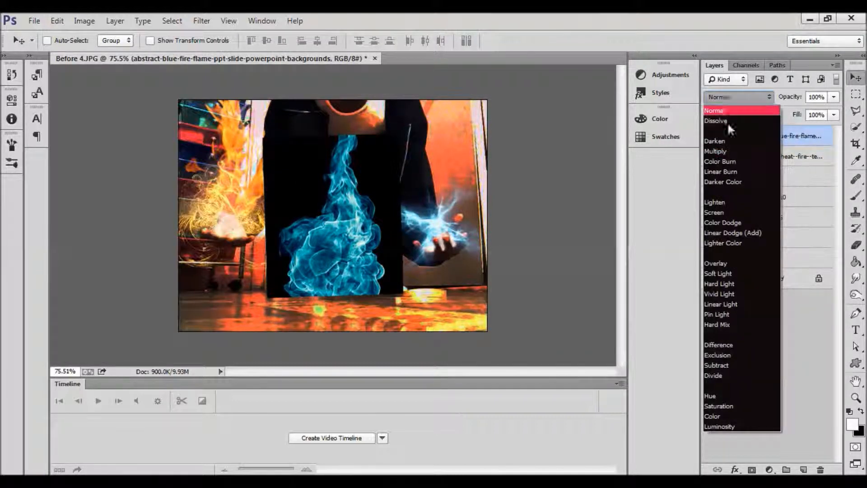
click(731, 204)
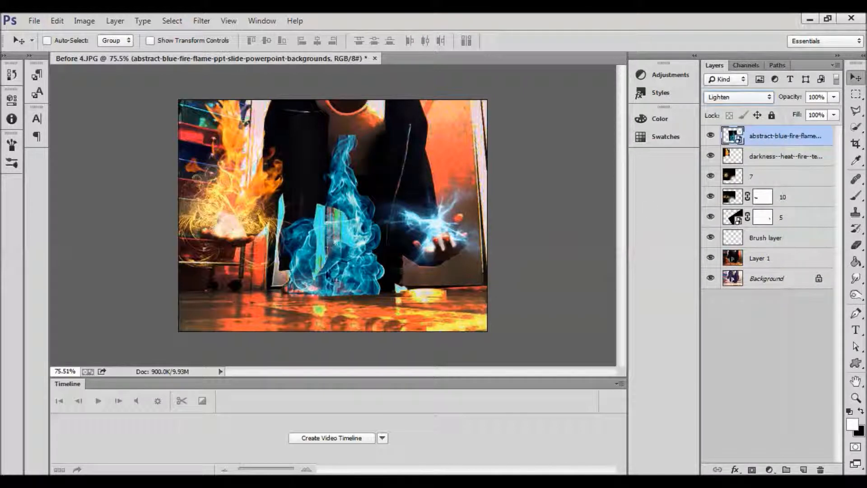
drag(353, 260, 327, 271)
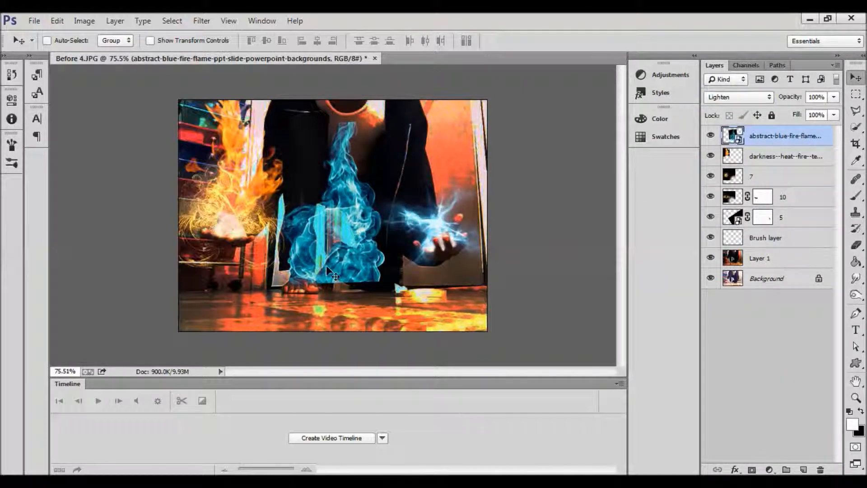
key(ctrl+0)
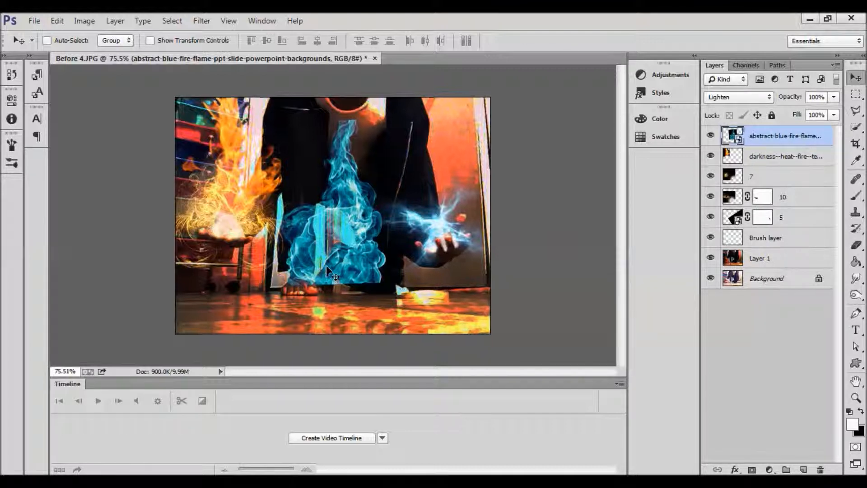
Step: Rasterize the blue flame layer for use with the Eraser tool
key(e)
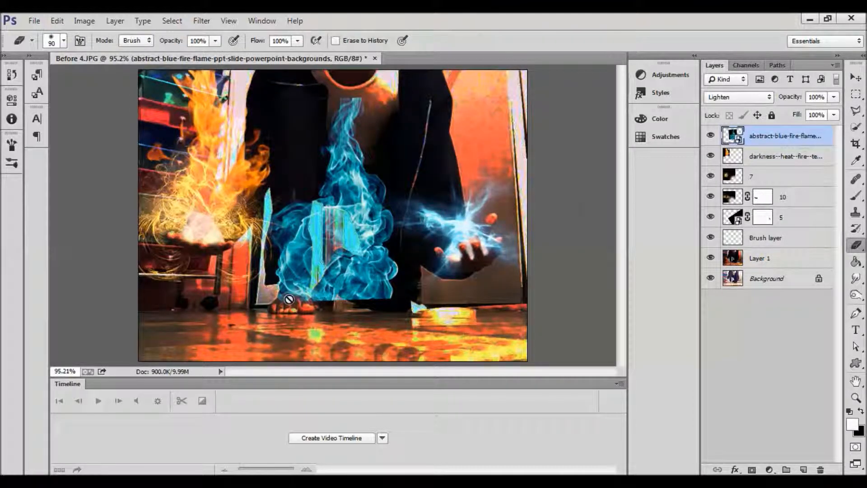
click(277, 301)
click(434, 207)
Step: Erase the cut-off edges at the blue flame's base and tip with a 90 px eraser, and move it above the lightning hand
mouse_move(288, 306)
mouse_down()
mouse_move(286, 219)
mouse_move(271, 234)
mouse_move(276, 253)
mouse_up()
mouse_move(354, 314)
mouse_down()
mouse_move(366, 302)
mouse_move(413, 302)
mouse_up()
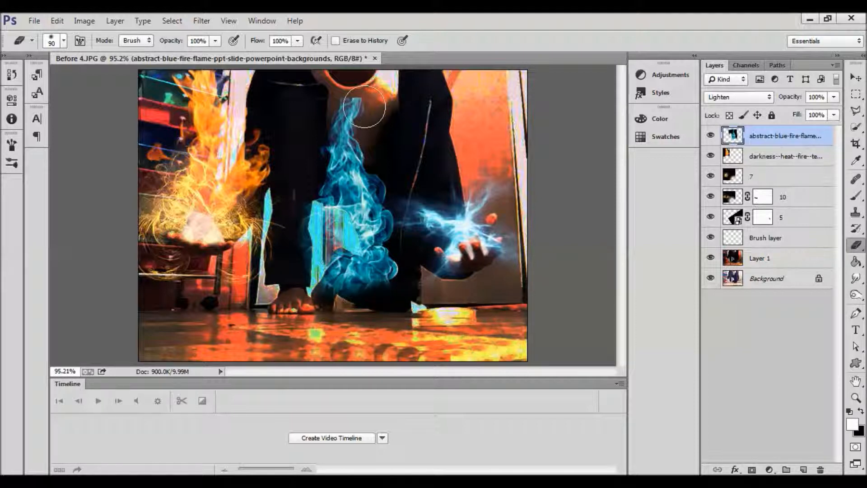
mouse_move(326, 107)
mouse_down()
mouse_move(340, 87)
mouse_move(374, 88)
mouse_up()
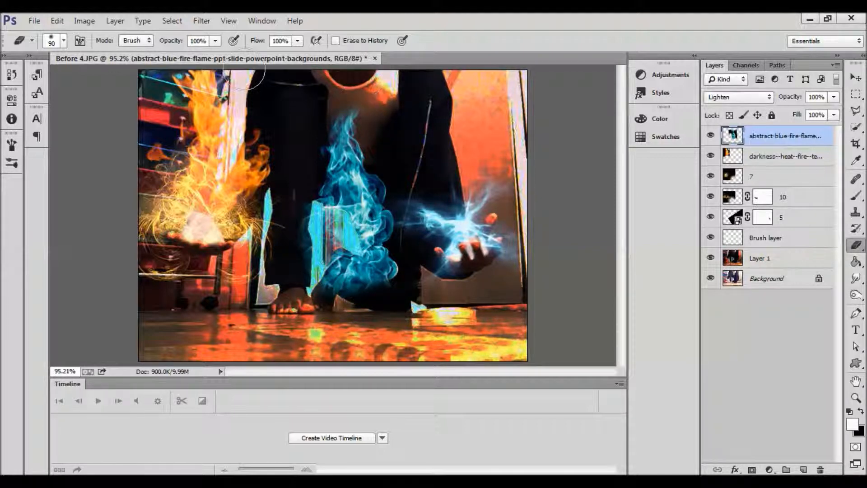
key(v)
mouse_move(377, 244)
mouse_down()
mouse_move(464, 209)
mouse_move(454, 207)
mouse_move(460, 200)
mouse_up()
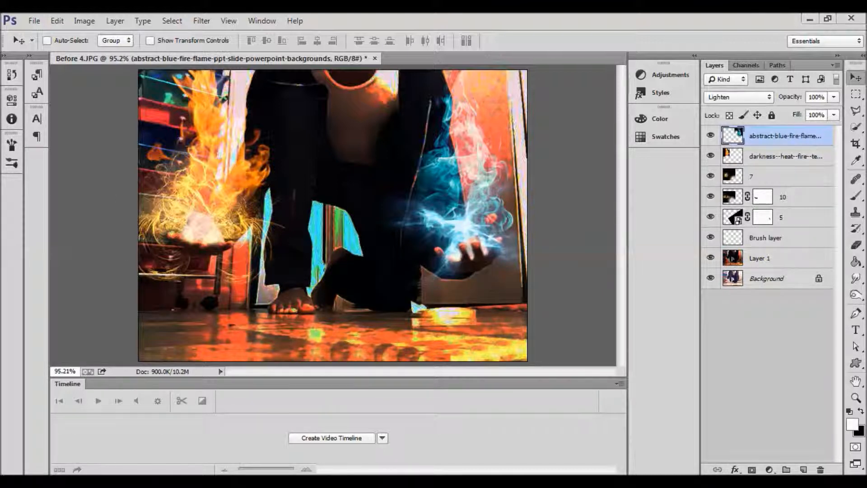
Step: Switch to the pictures folder and place the blue light-swirl image 9.jpg into the composite as a new layer
key(alt+Tab)
scroll(595, 226, up, 5)
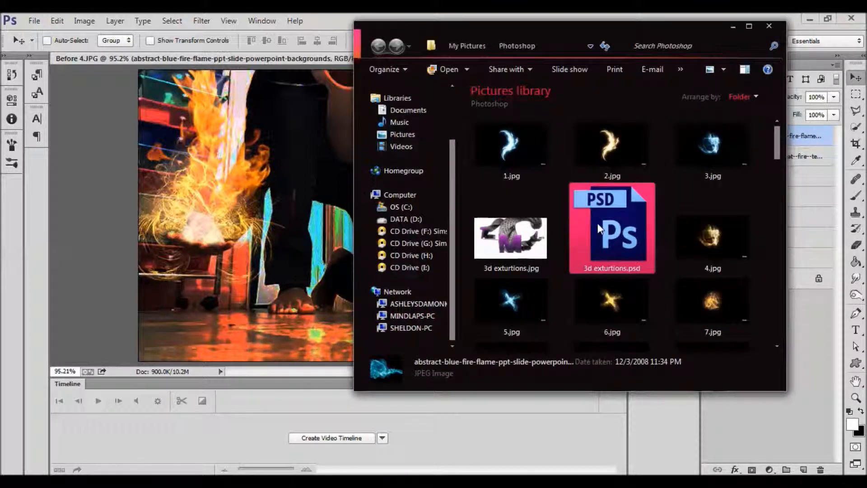
scroll(725, 289, down, 3)
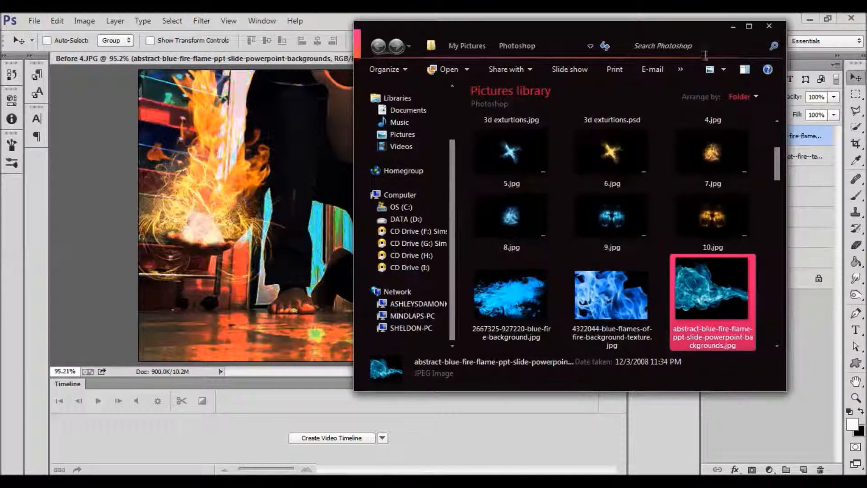
drag(612, 217, 300, 226)
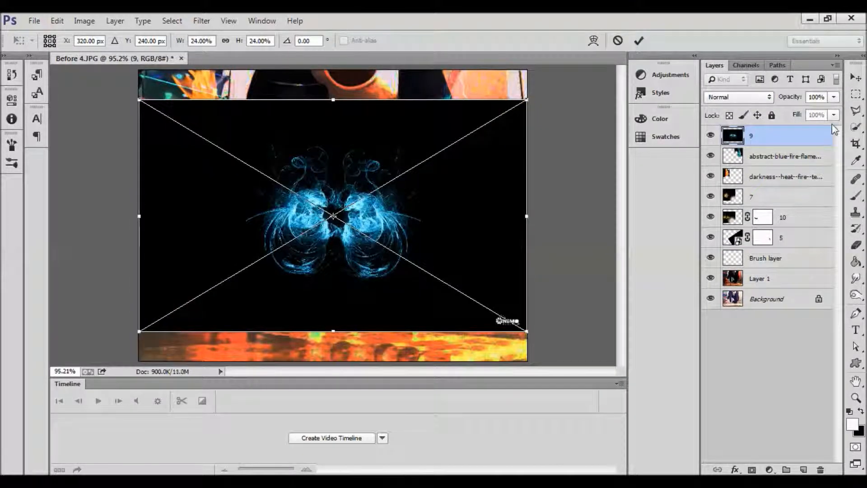
key(Return)
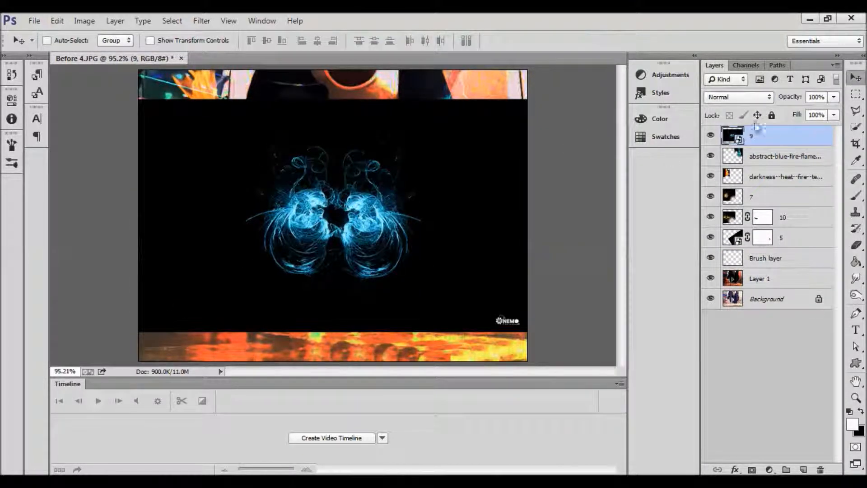
Step: Set layer 9's blend mode to Lighten and move the blue swirls over the lightning hand
click(747, 96)
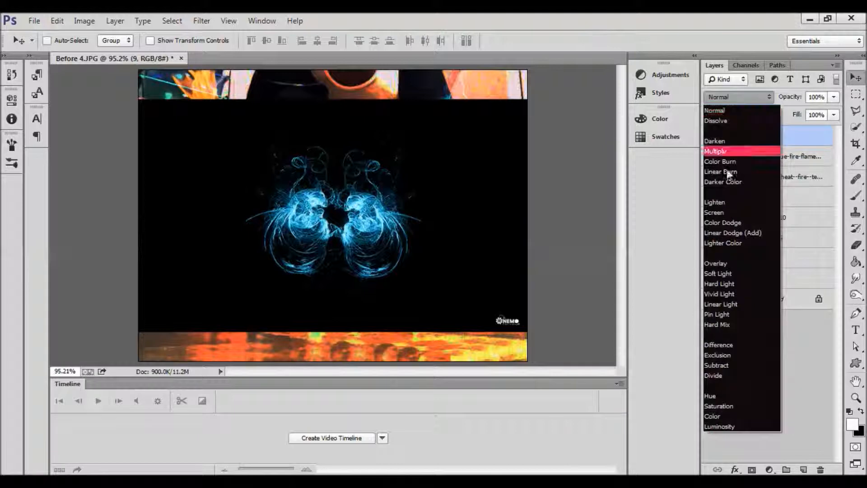
click(717, 200)
drag(393, 222, 471, 235)
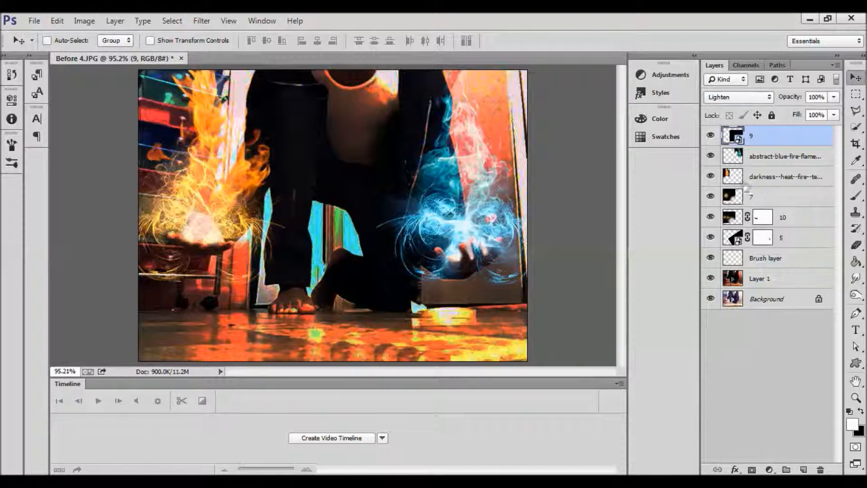
Step: Add a layer mask to layer 9 and paint black with a 20 px brush to hide swirls over the hand's fingers
click(753, 470)
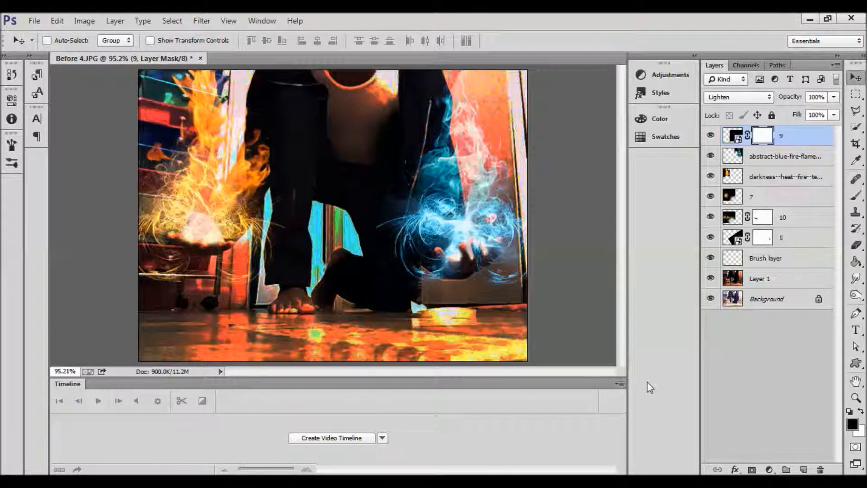
key(b)
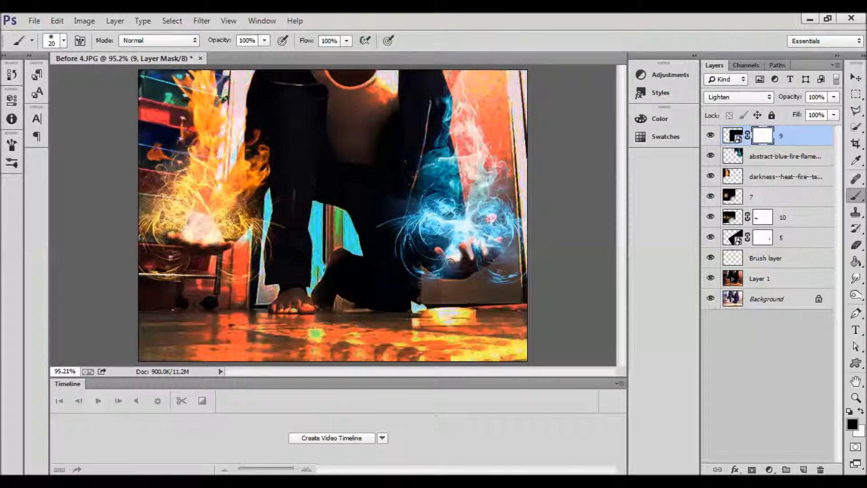
drag(441, 251, 442, 254)
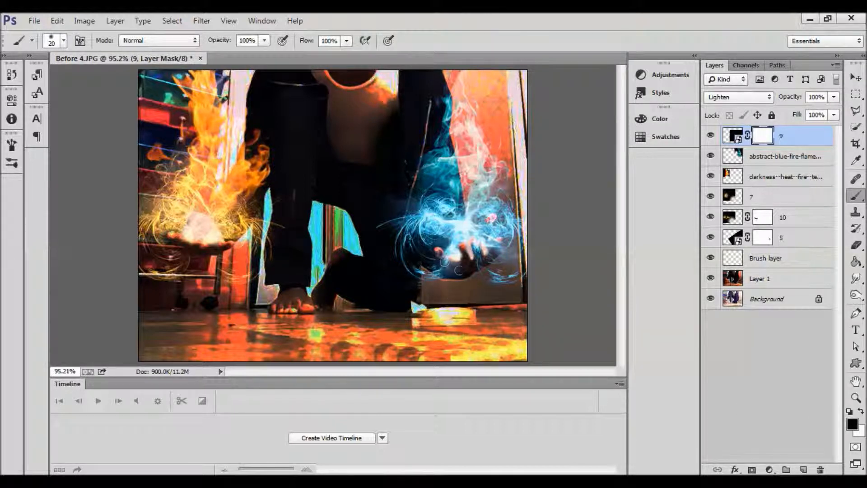